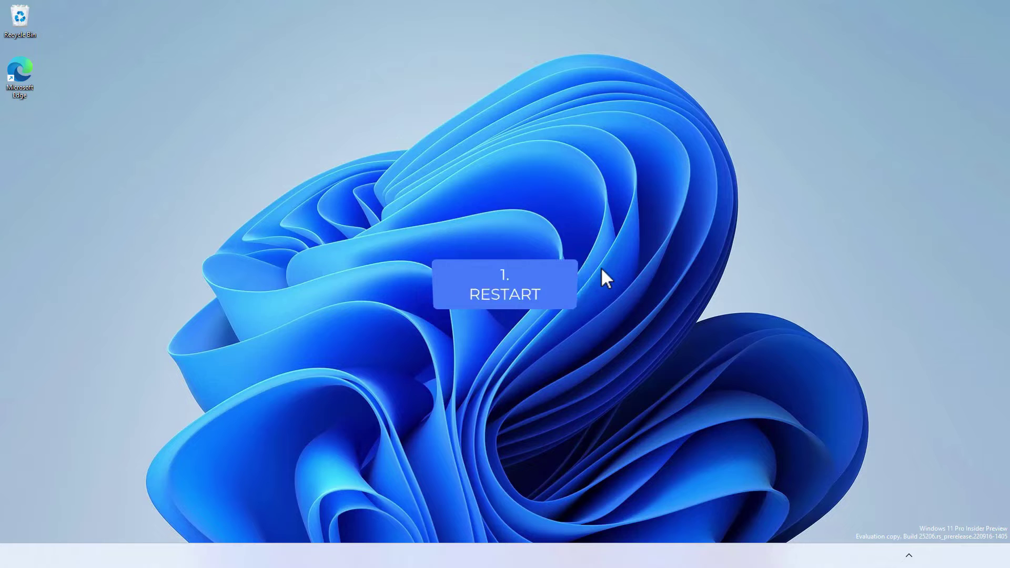
- Choose Restart in the Alt+F4 Shut Down Windows dialog to reboot the PC
key("alt+F4")
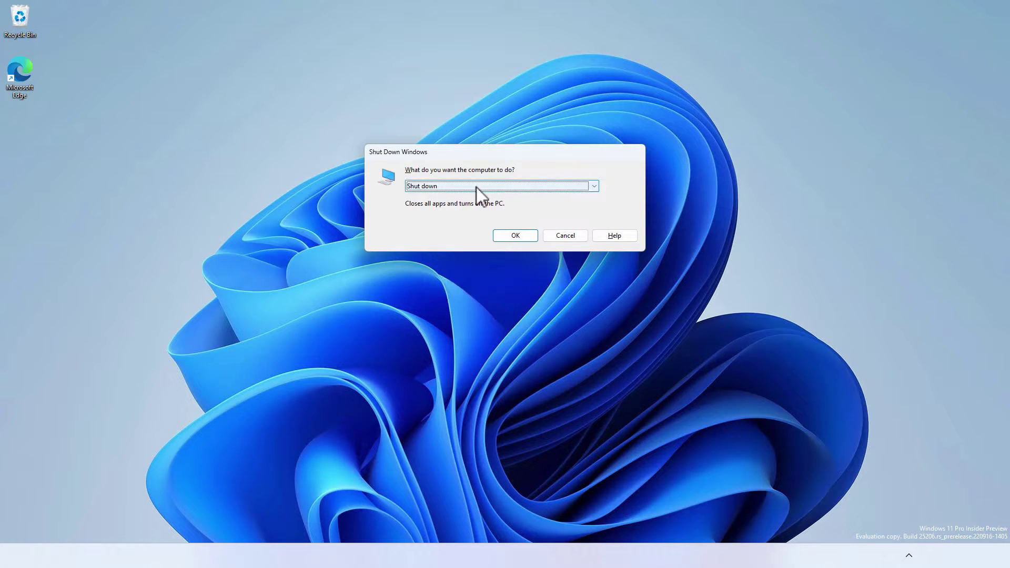
left_click(476, 188)
left_click(444, 228)
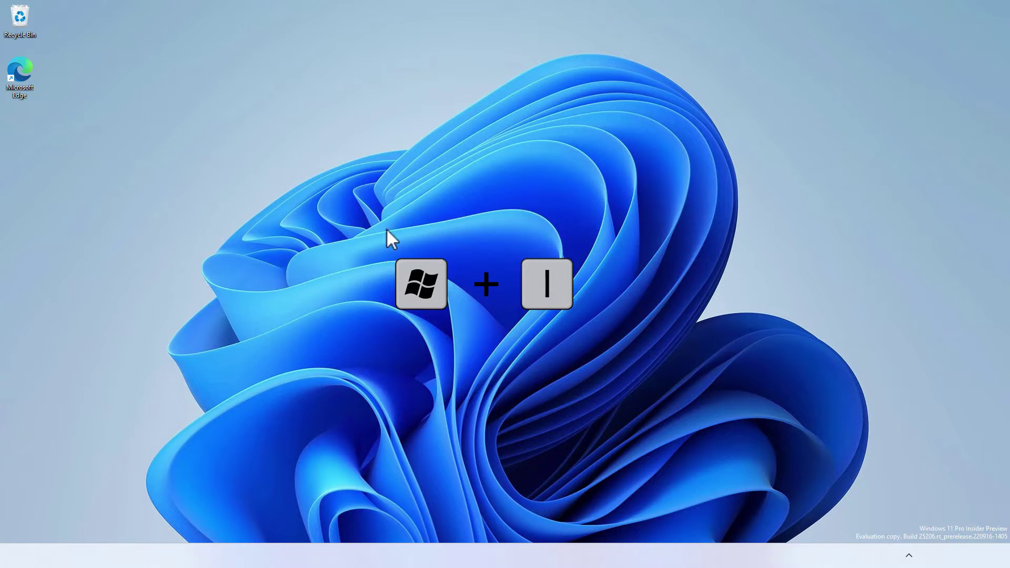
key("super+i")
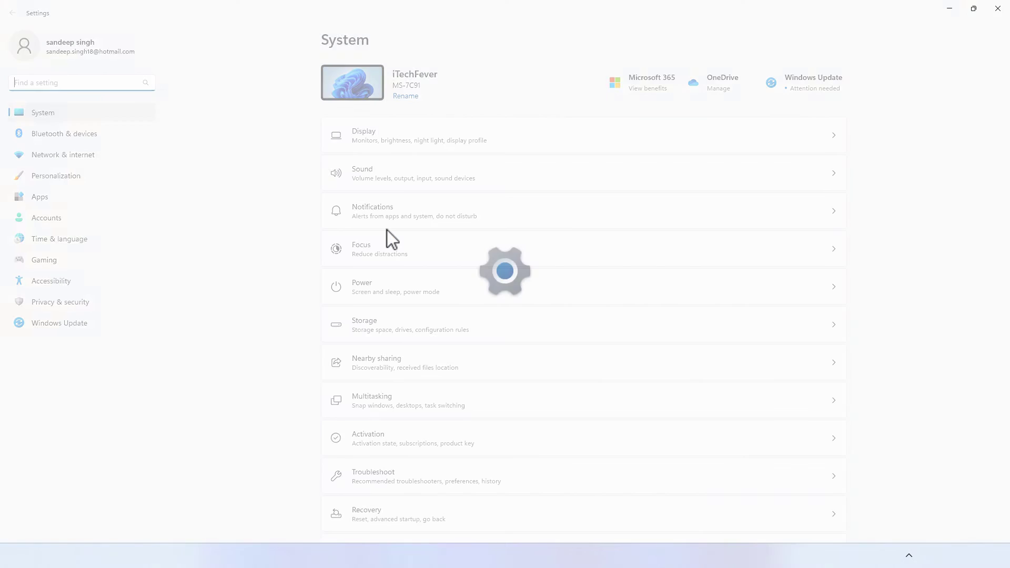
left_click(80, 179)
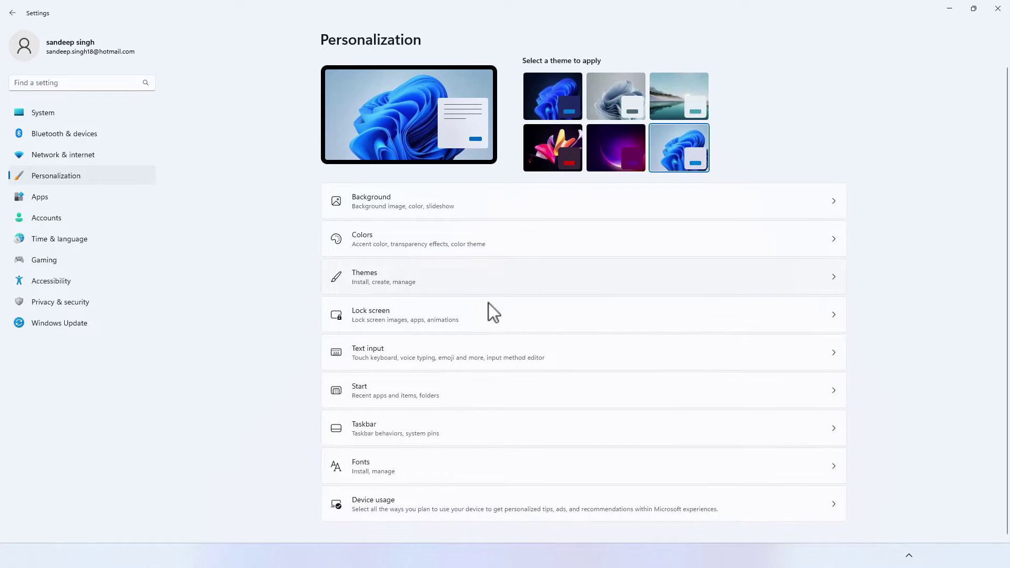
left_click(461, 432)
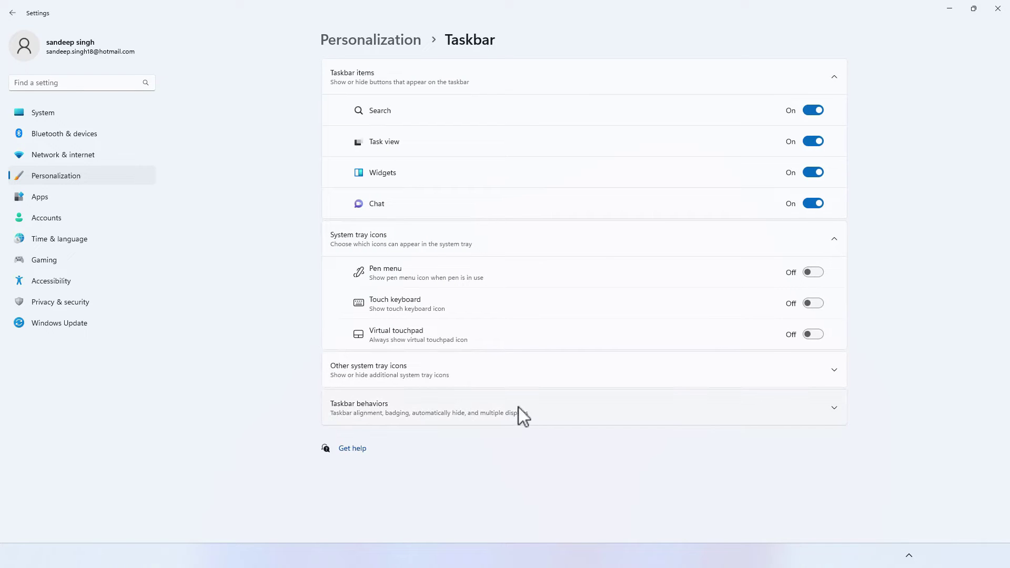
left_click(433, 414)
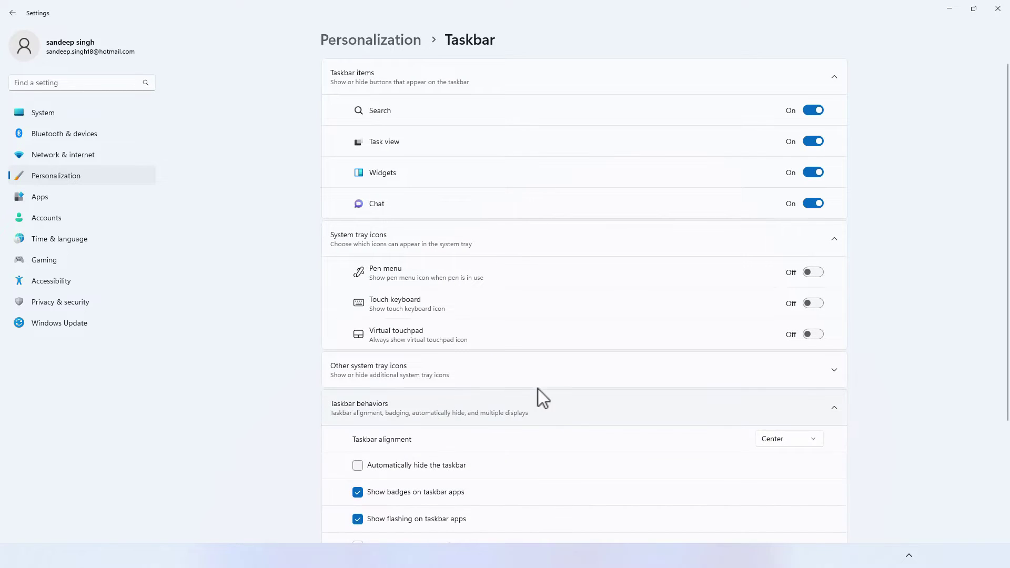
scroll(547, 374, "down", 3)
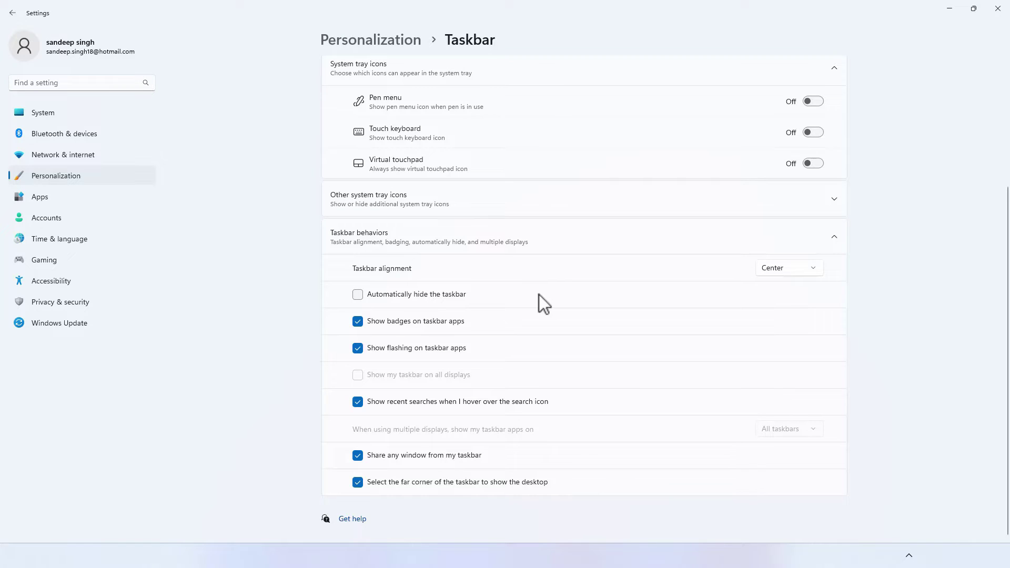
left_click(774, 270)
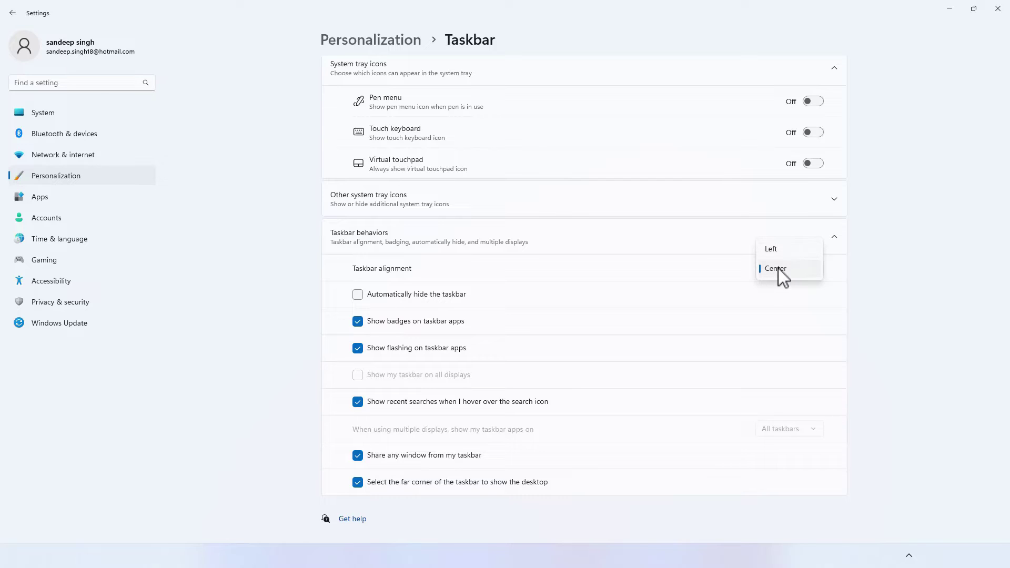
left_click(778, 268)
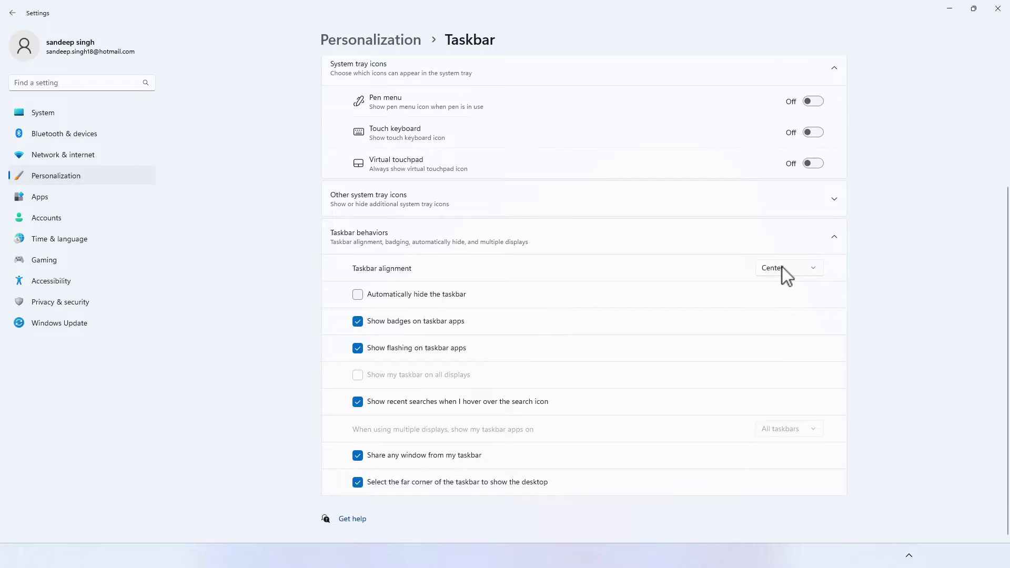
left_click(998, 8)
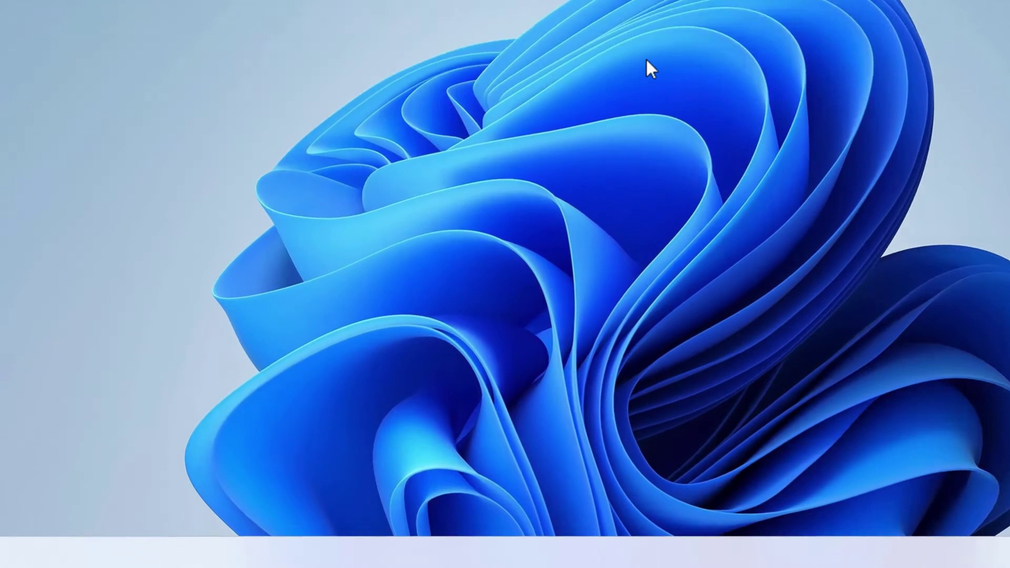
key("super+r")
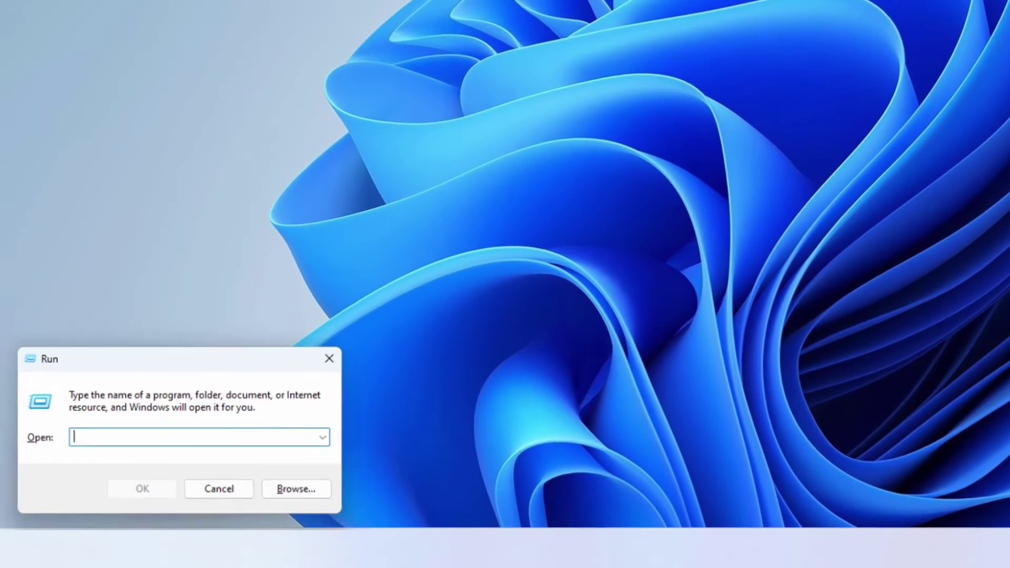
type("taskm")
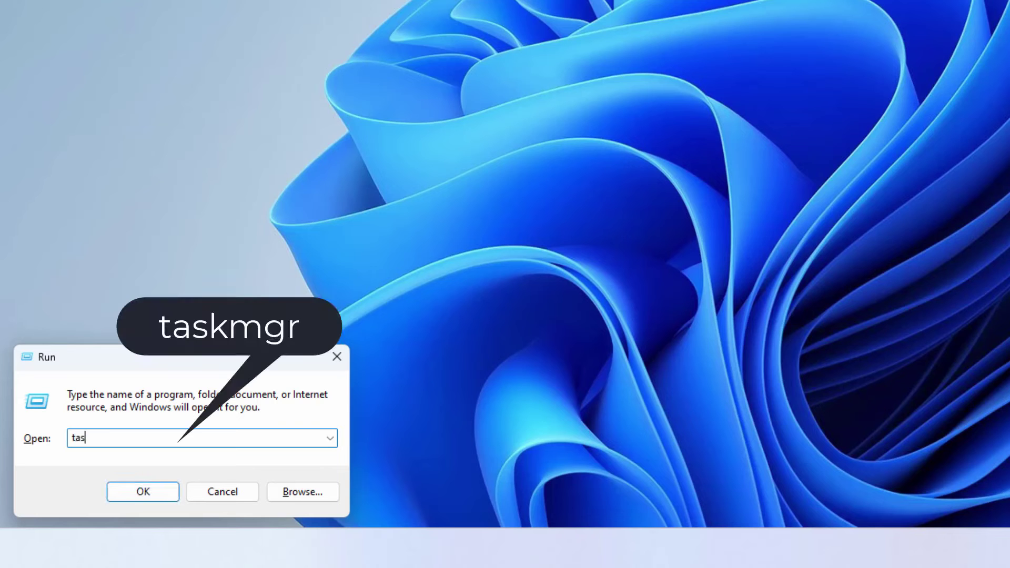
type("gr")
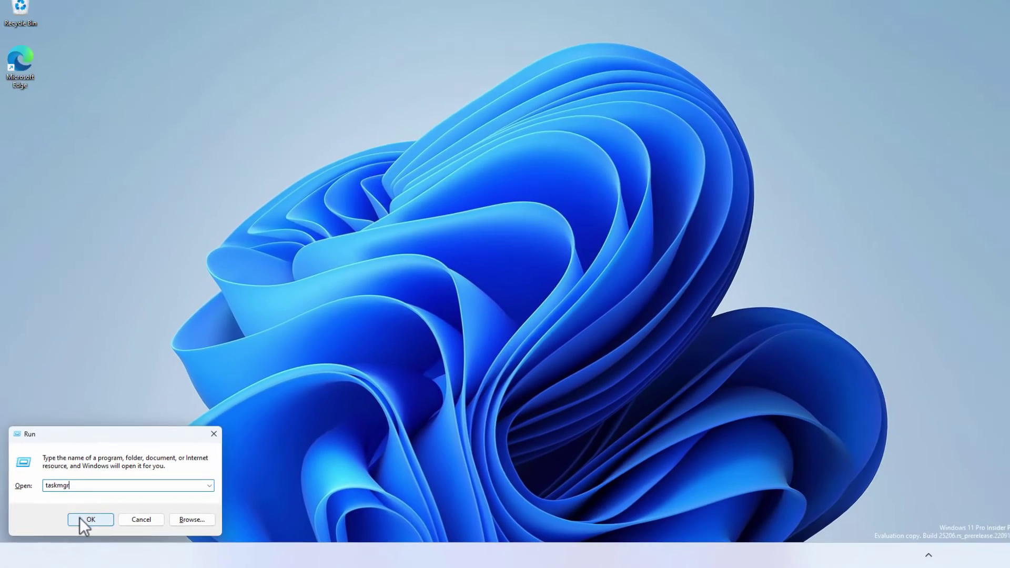
left_click(113, 498)
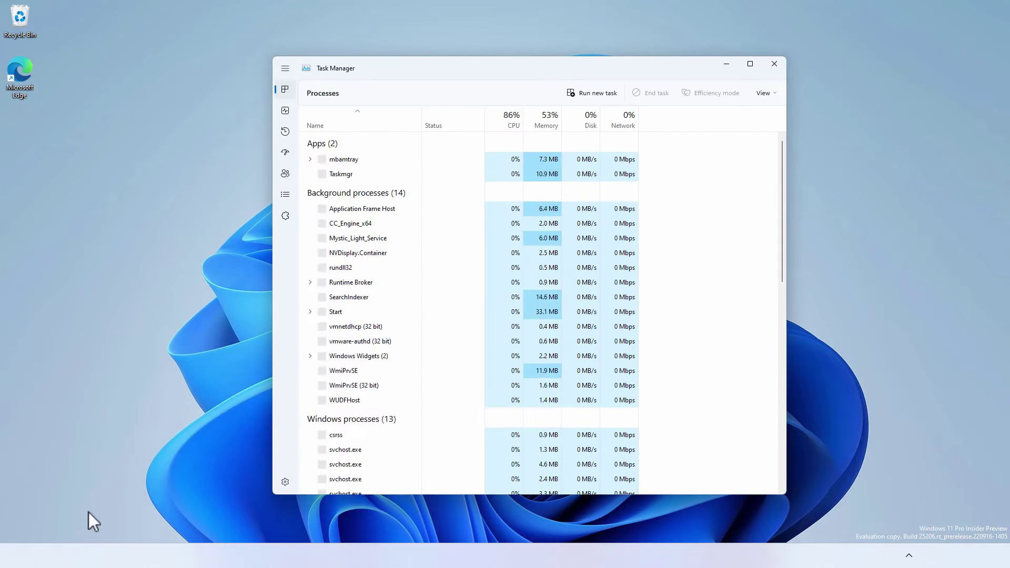
key("ctrl+shift+Escape")
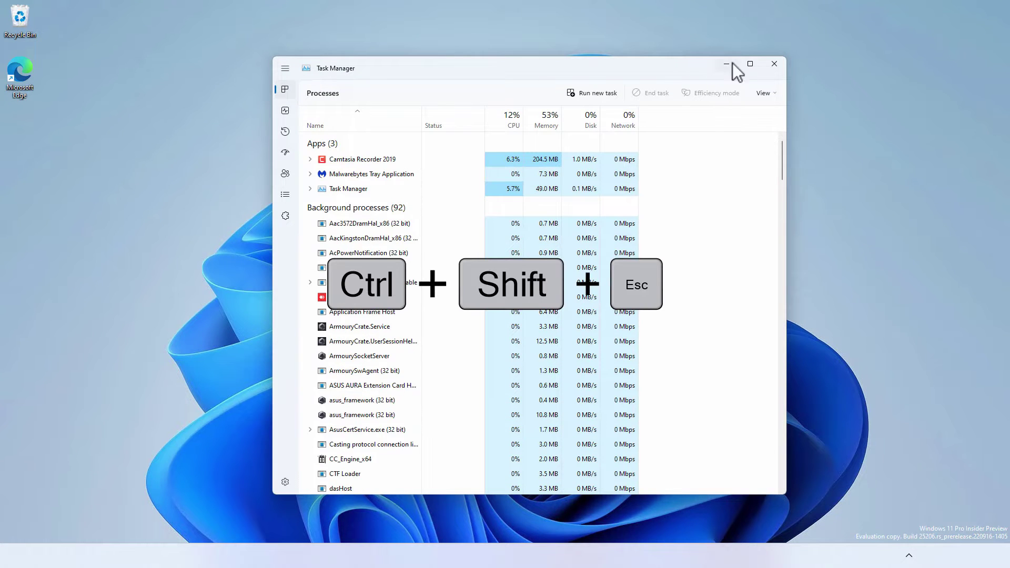
left_click(778, 64)
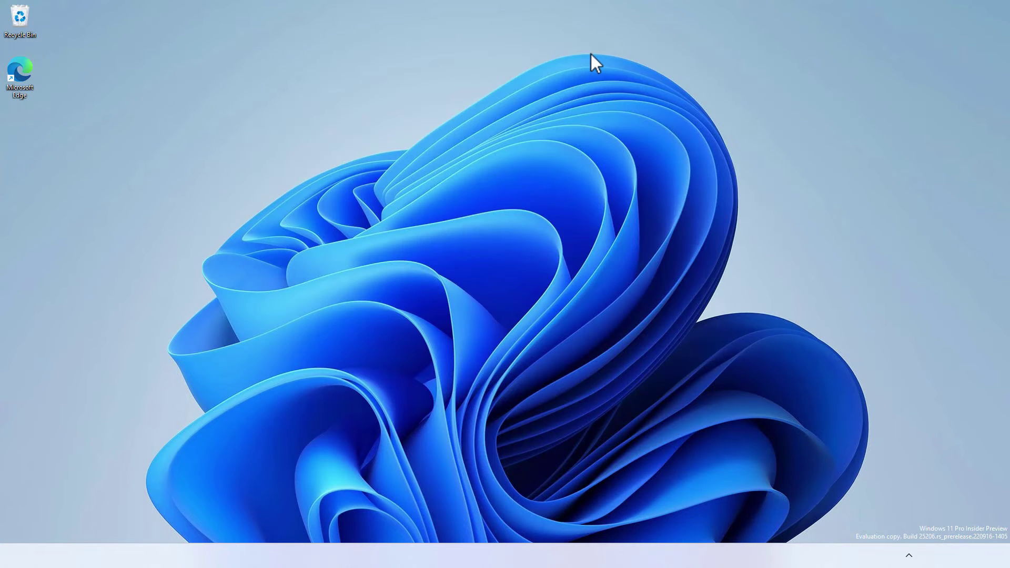
- Restart the Windows Explorer process from Task Manager's process list, then close Task Manager
key("ctrl+shift+Escape")
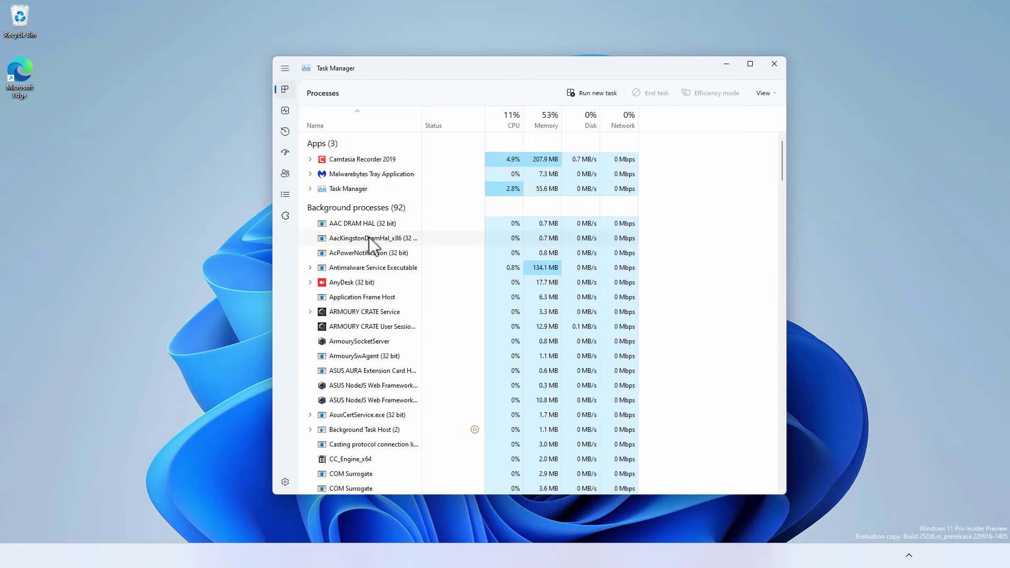
scroll(713, 180, "down", 2)
left_click_drag(782, 175, 756, 476)
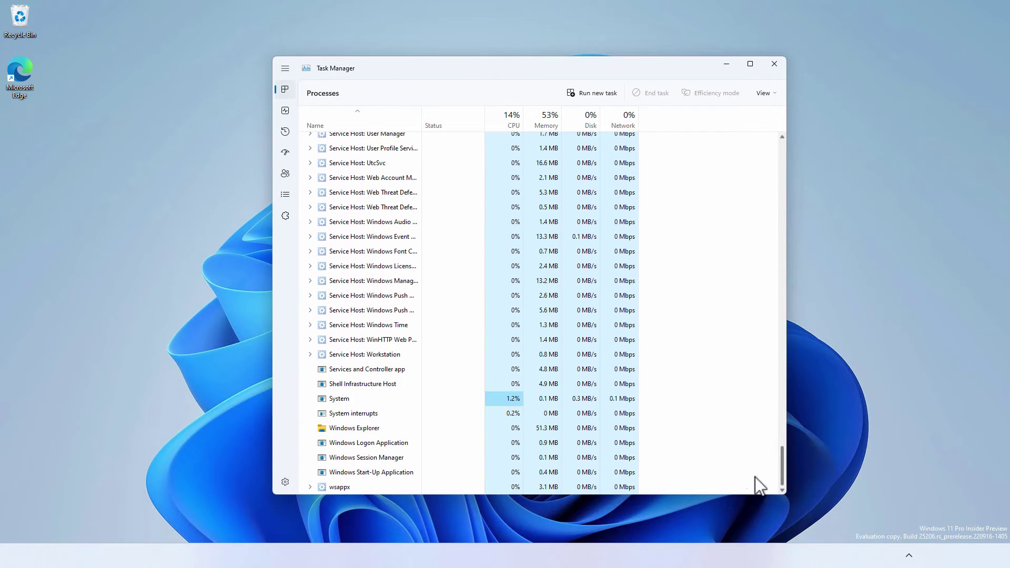
left_click(370, 428)
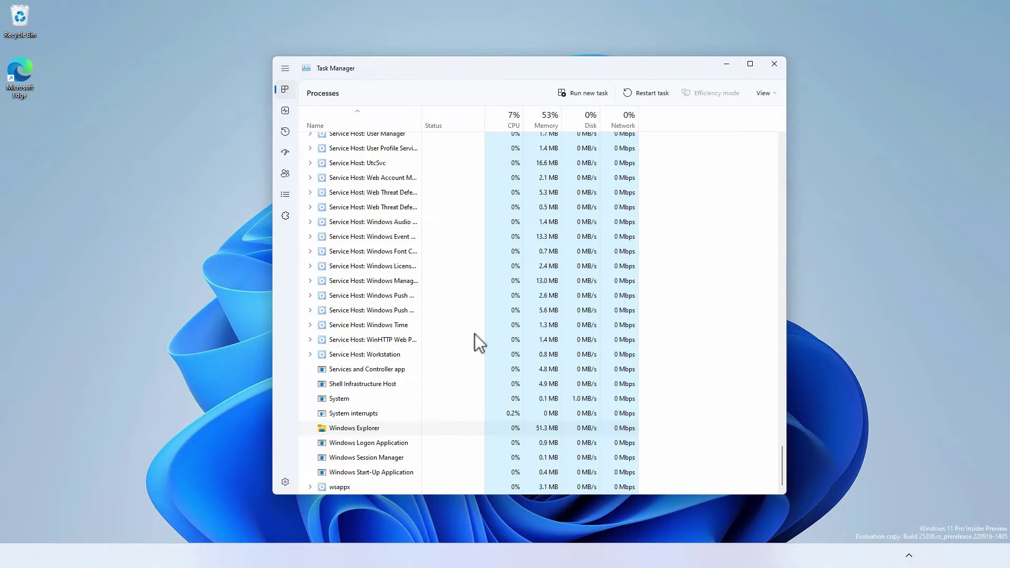
left_click(648, 93)
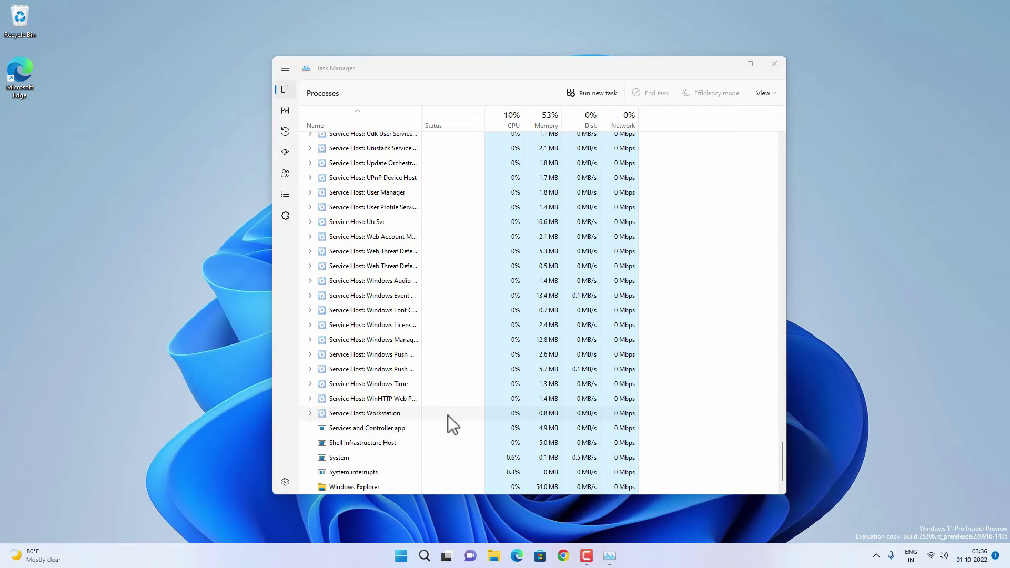
left_click(782, 65)
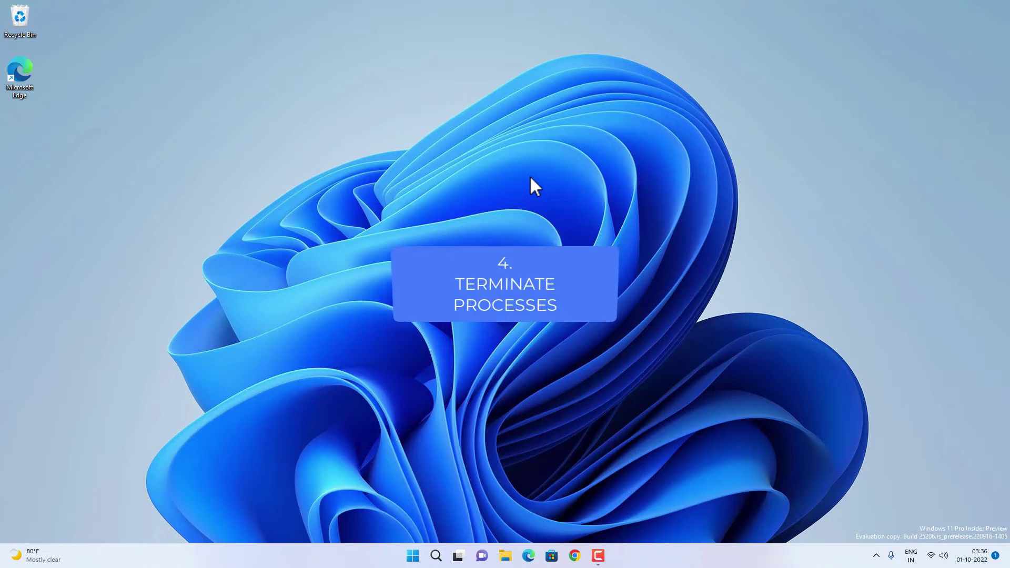
- Switch Task Manager to the Details page listing processes with PIDs and status
key("ctrl+shift+Escape")
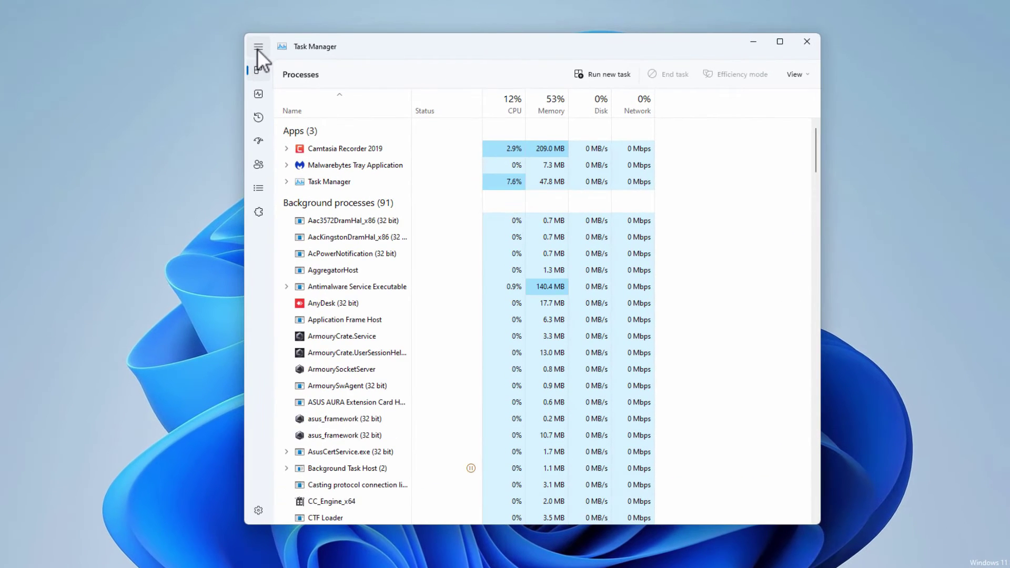
left_click(259, 47)
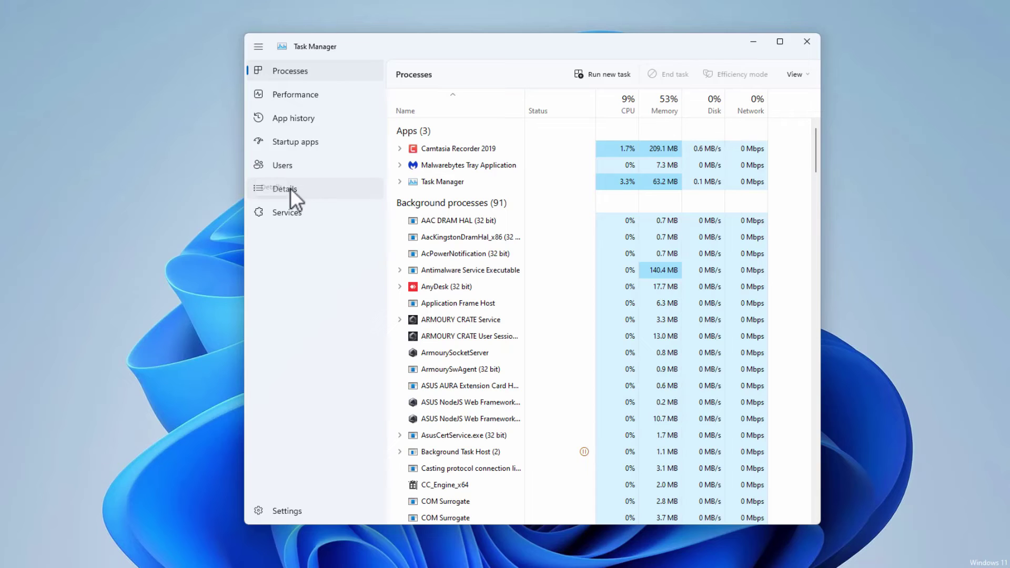
left_click(307, 192)
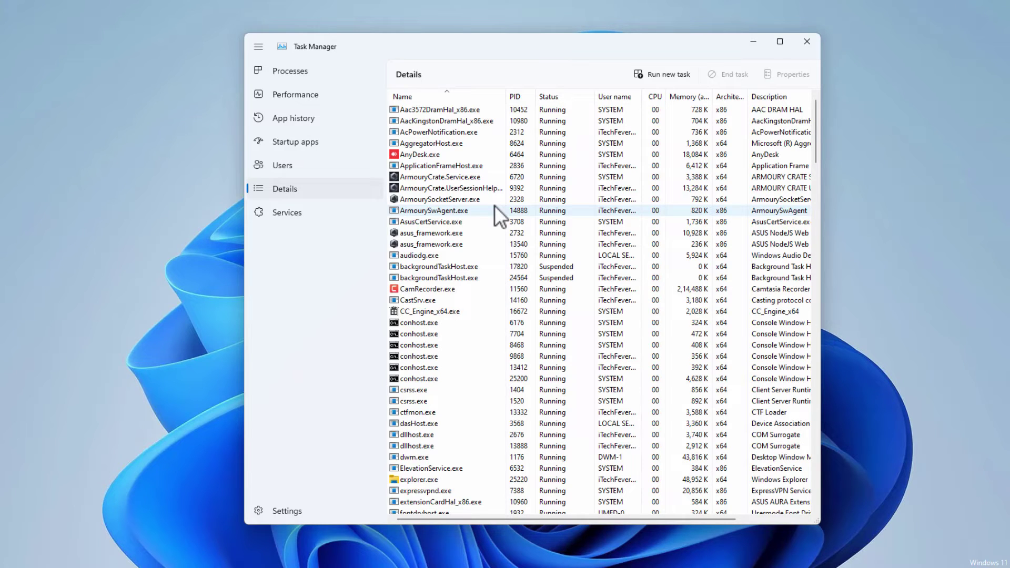
- End the process trees of the first three RuntimeBroker.exe processes, starting with PID 11740
scroll(592, 244, "down", 5)
scroll(587, 244, "down", 12)
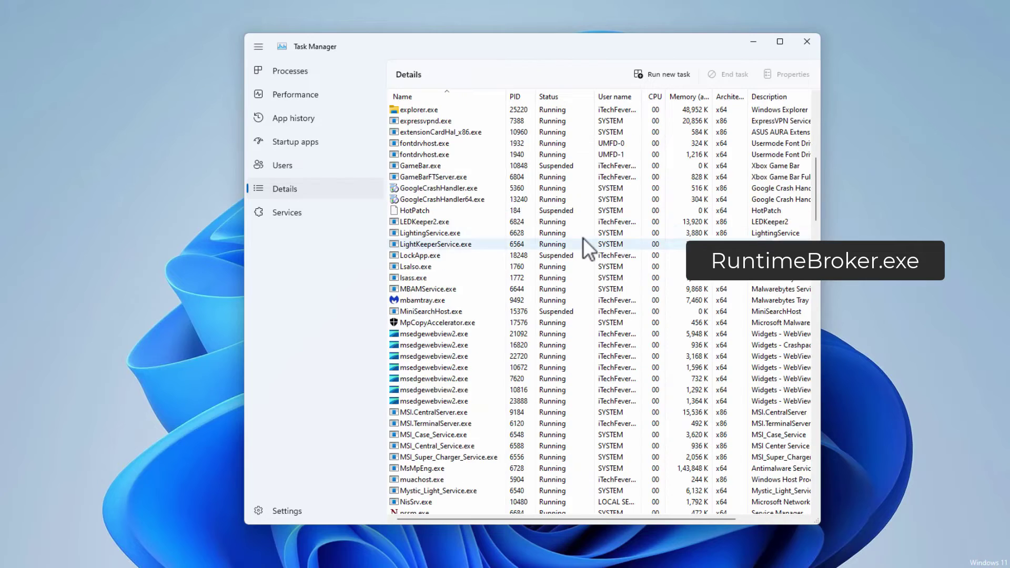
left_click(445, 324)
scroll(445, 324, "down", 1)
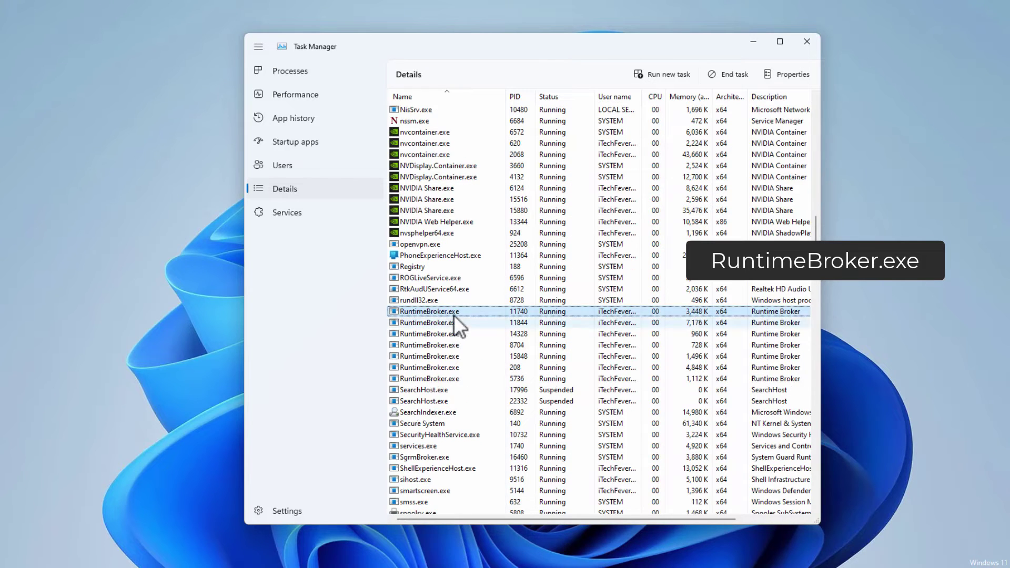
right_click(455, 313)
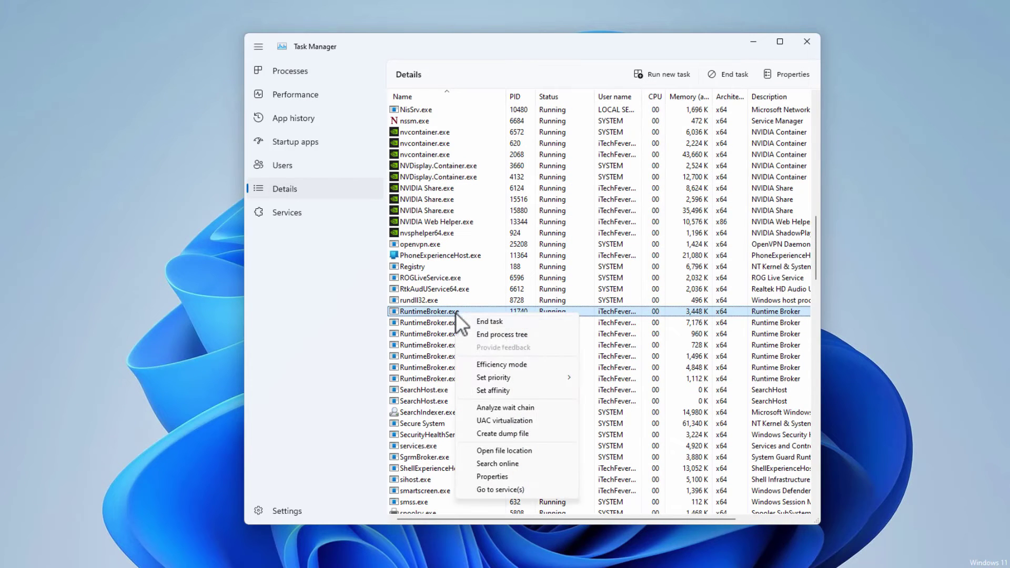
left_click(500, 333)
left_click(520, 304)
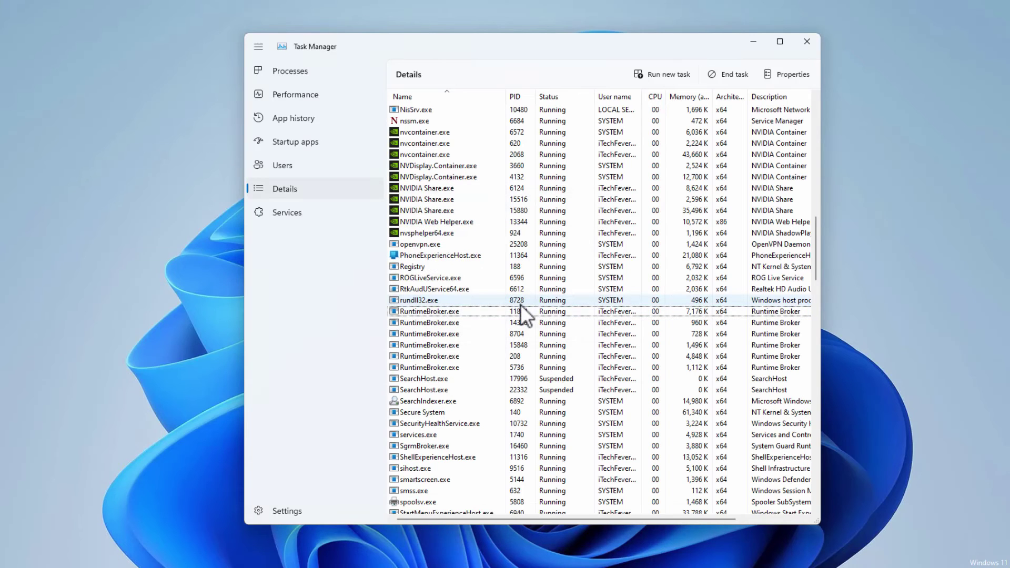
right_click(457, 313)
left_click(497, 334)
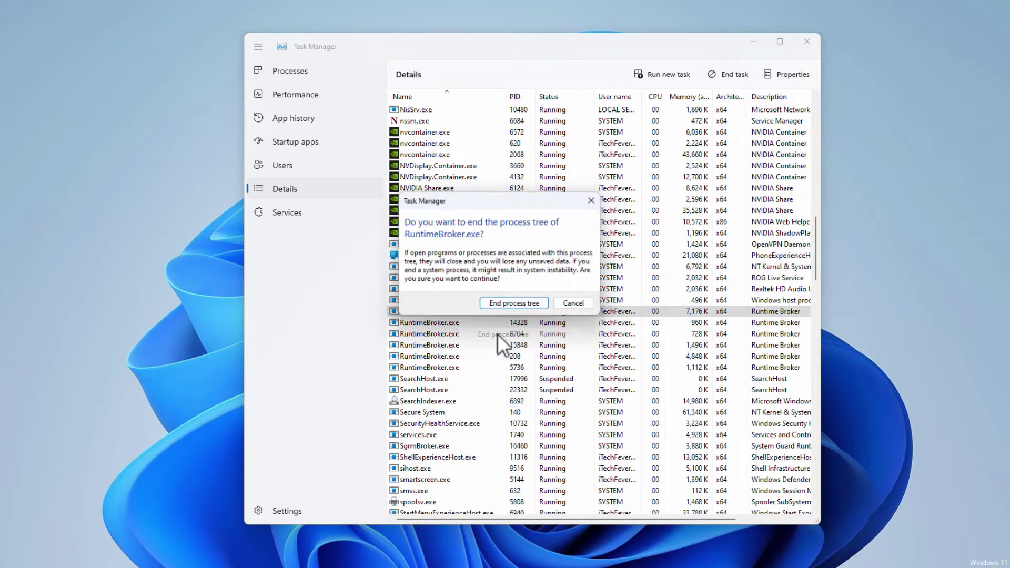
left_click(507, 307)
right_click(453, 314)
left_click(488, 330)
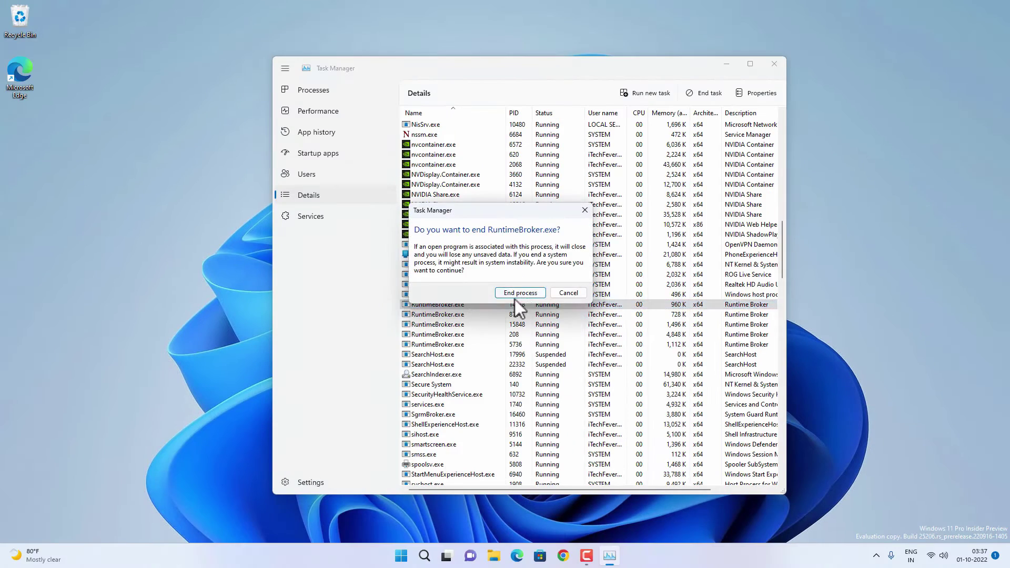
left_click(515, 299)
- End the process trees of the remaining RuntimeBroker.exe processes, including PIDs 208 and 5736
right_click(446, 313)
left_click(479, 330)
left_click(524, 296)
right_click(451, 305)
left_click(482, 323)
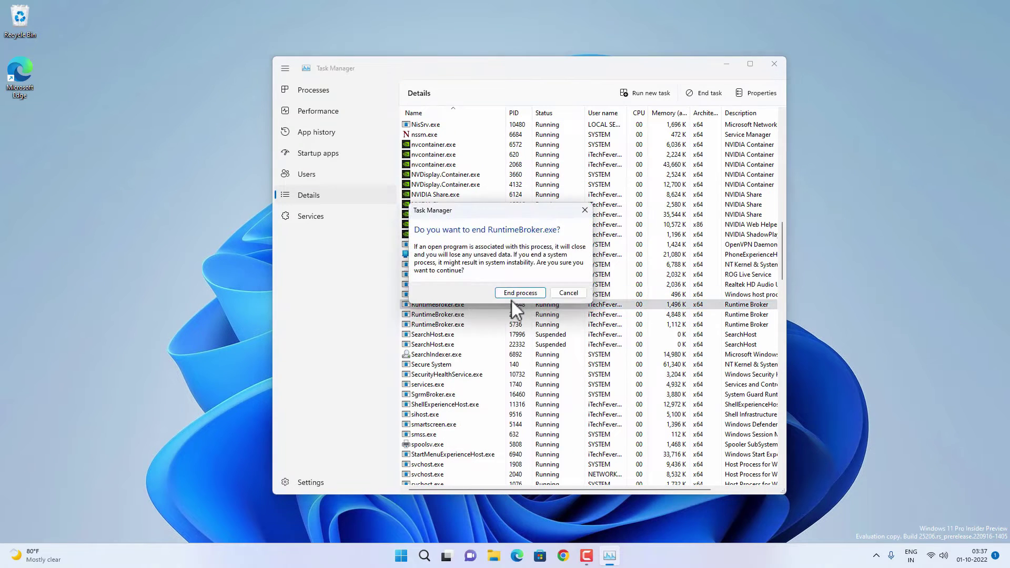
left_click(511, 301)
right_click(453, 308)
left_click(484, 325)
left_click(515, 298)
right_click(455, 304)
left_click(485, 324)
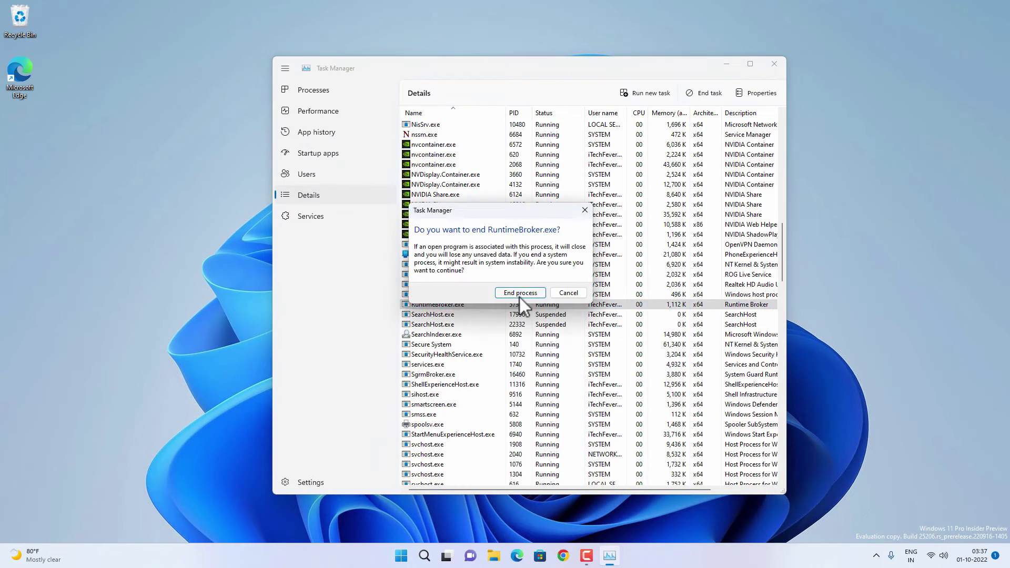
left_click(520, 298)
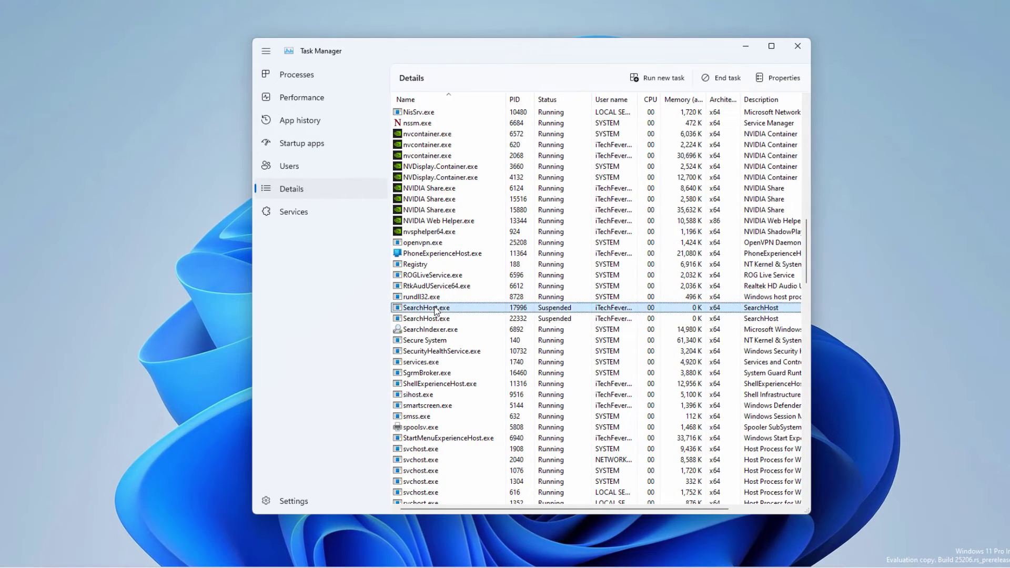
- End both SearchHost.exe processes, including PID 22332
right_click(445, 309)
left_click(466, 315)
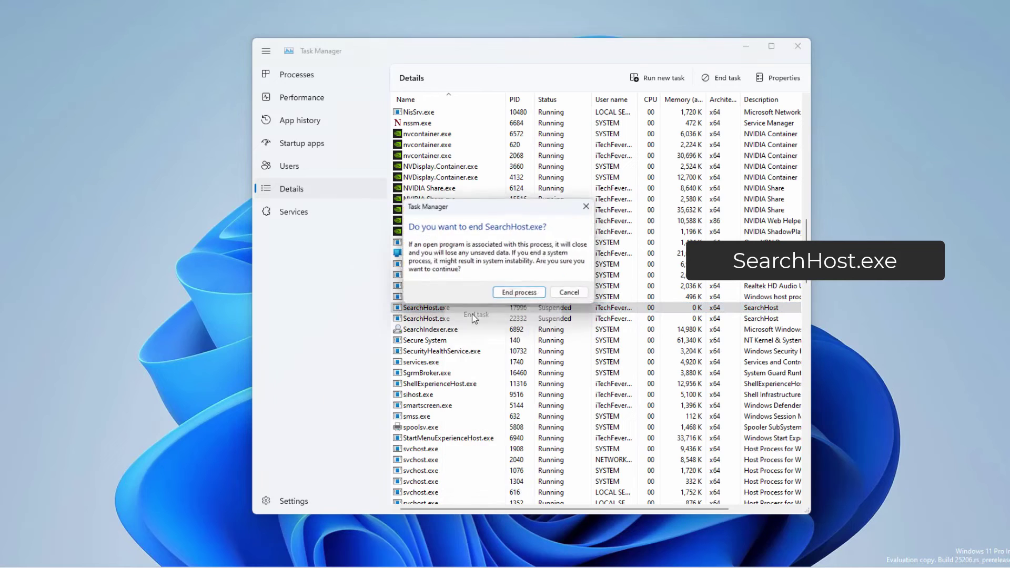
left_click(520, 298)
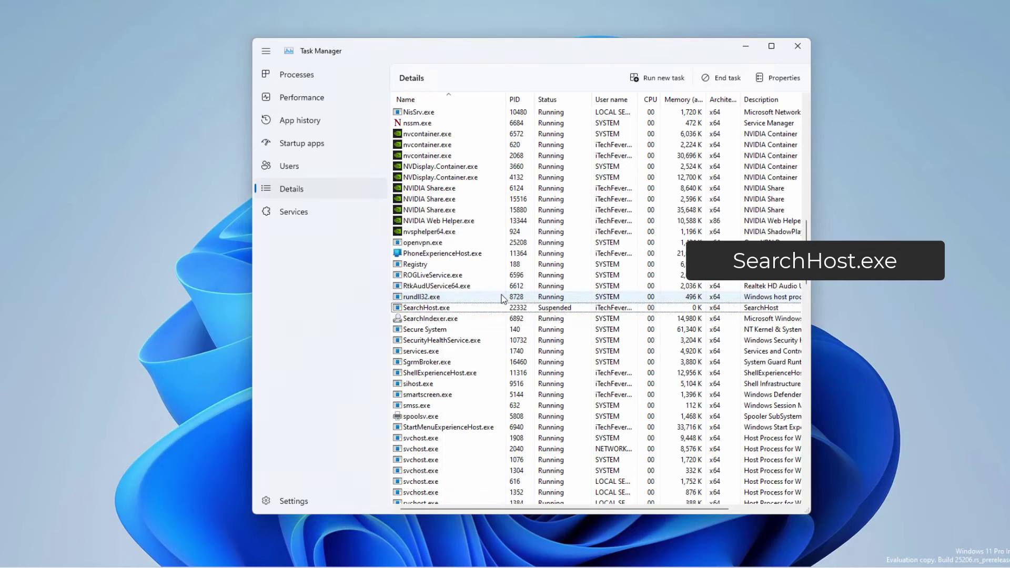
right_click(441, 311)
left_click(471, 314)
left_click(519, 357)
left_click(435, 385)
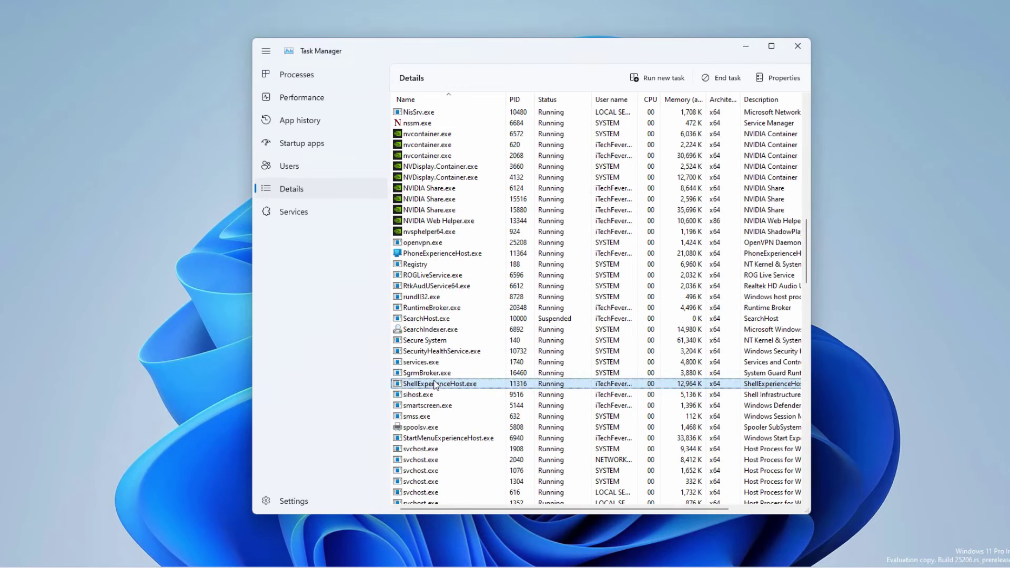
- End ShellExperienceHost.exe and close Task Manager
right_click(434, 386)
left_click(462, 389)
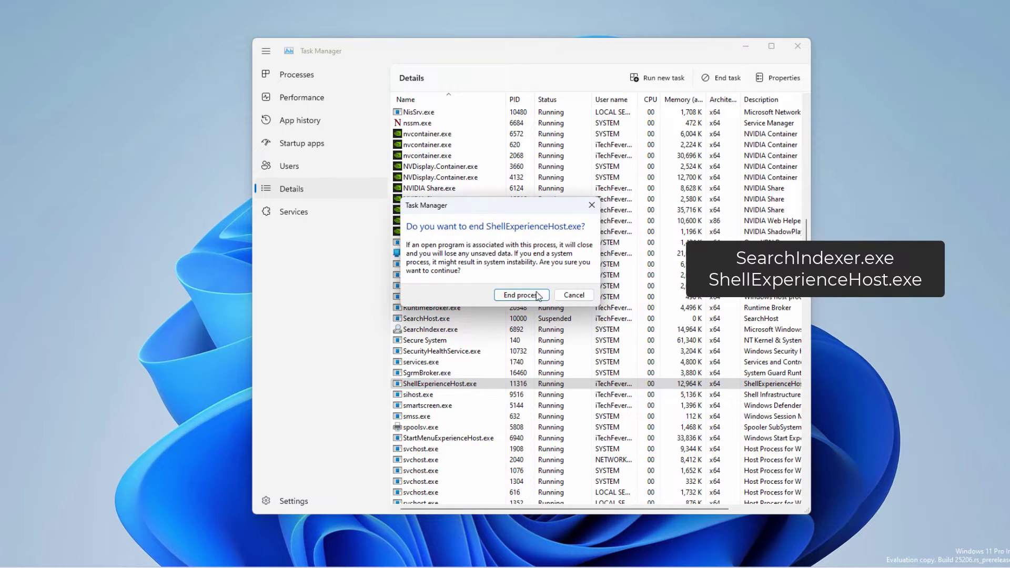
left_click(521, 295)
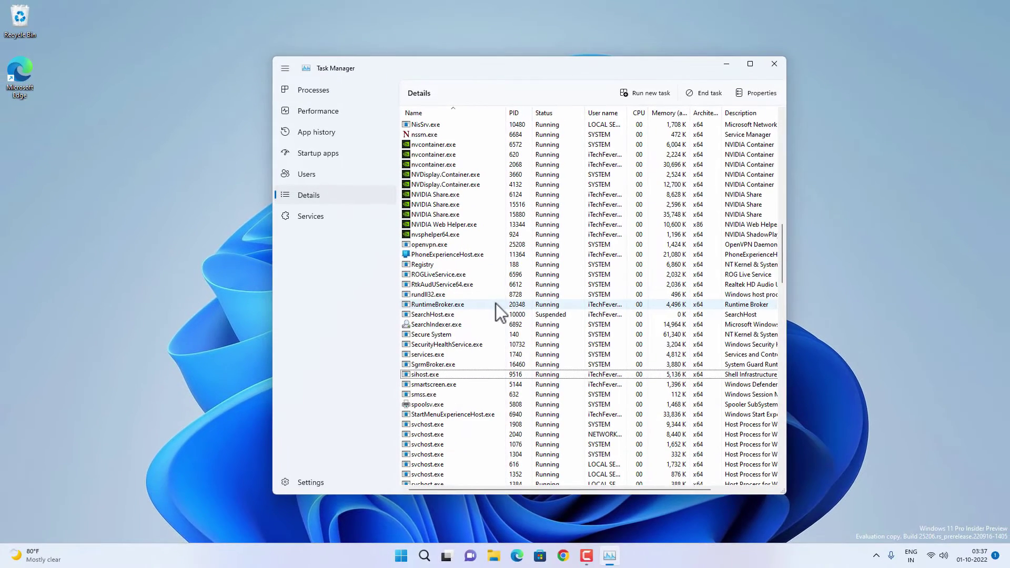
left_click(774, 64)
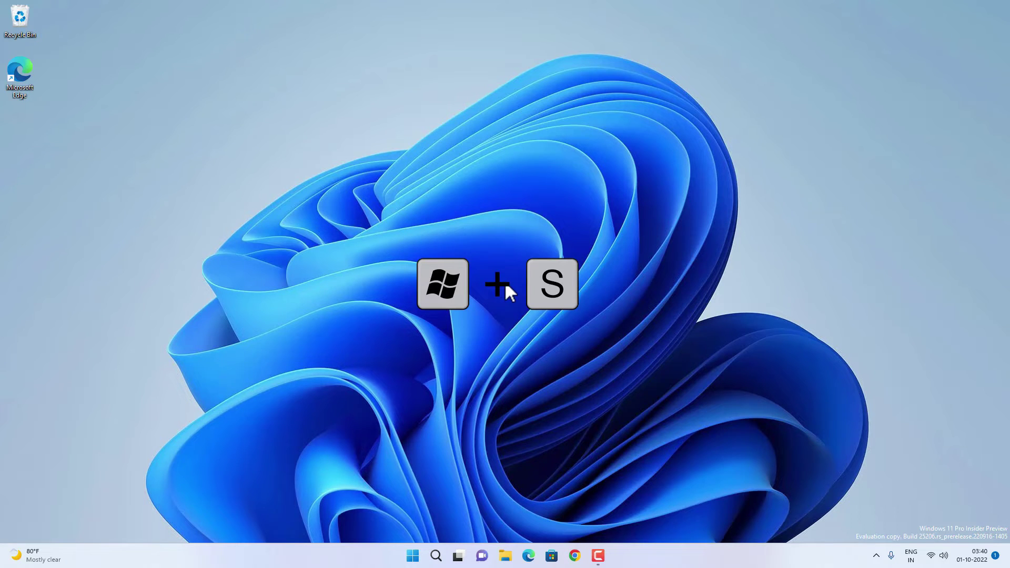
- Search Windows for powershell, then dismiss the results without launching anything
key("super+s")
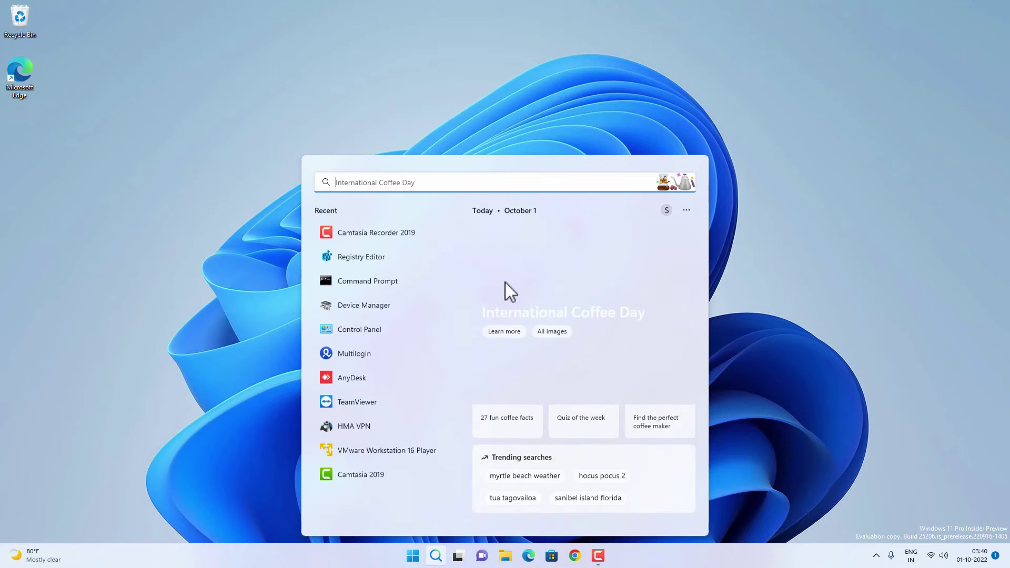
type("pow")
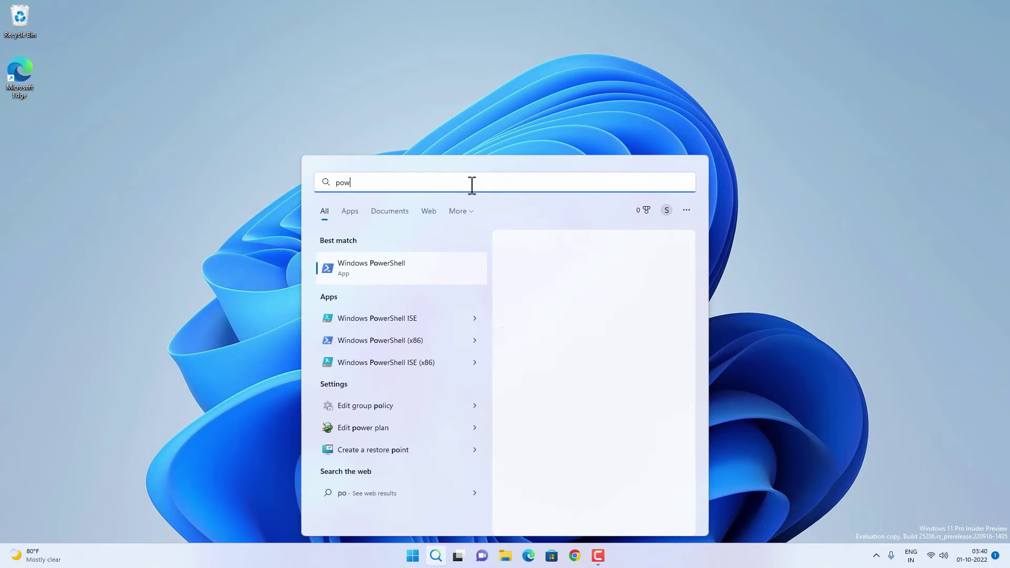
type("ershell")
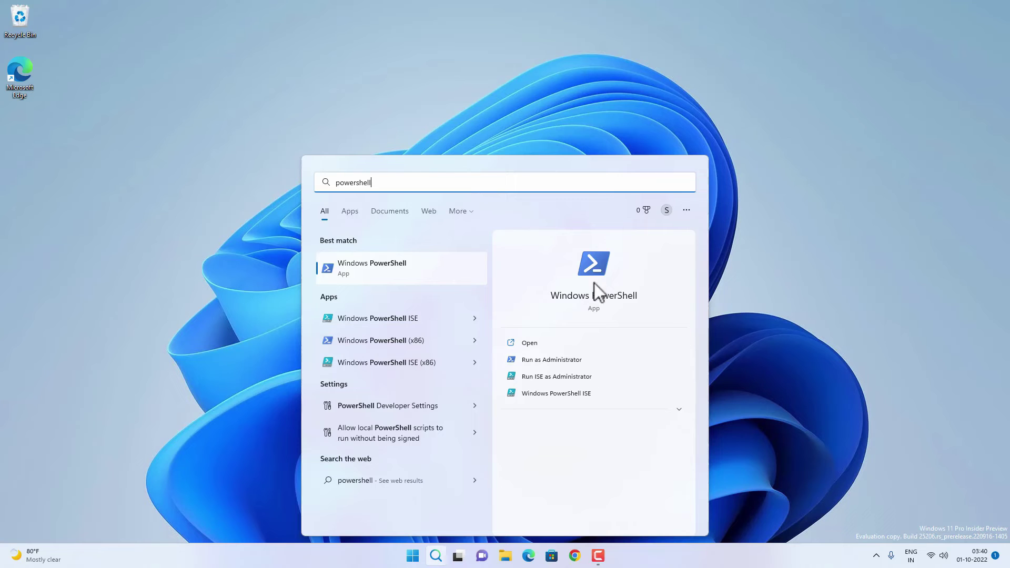
left_click(560, 140)
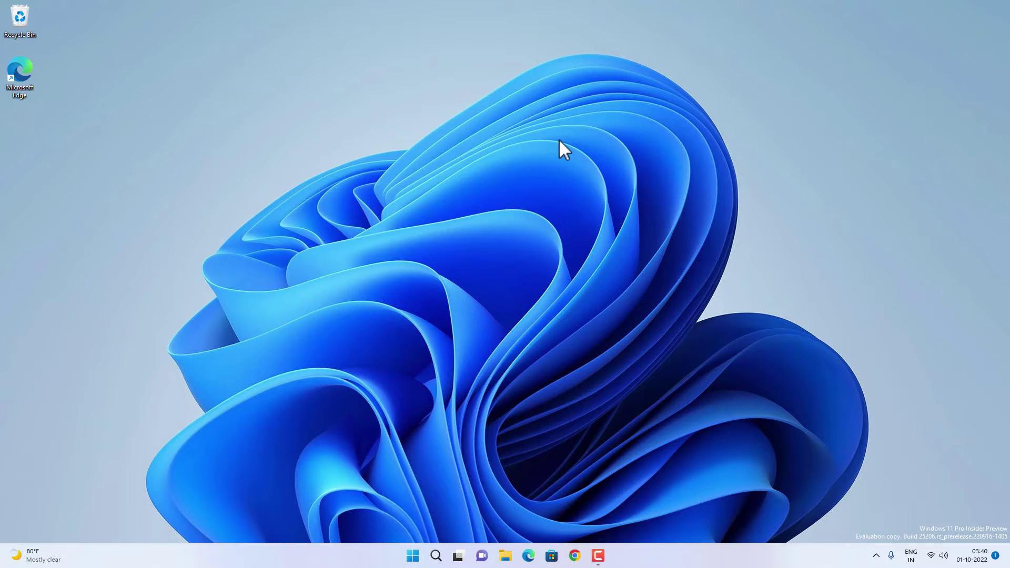
- Run powershell.exe as a new Task Manager task with administrative privileges
key("ctrl+shift+Escape")
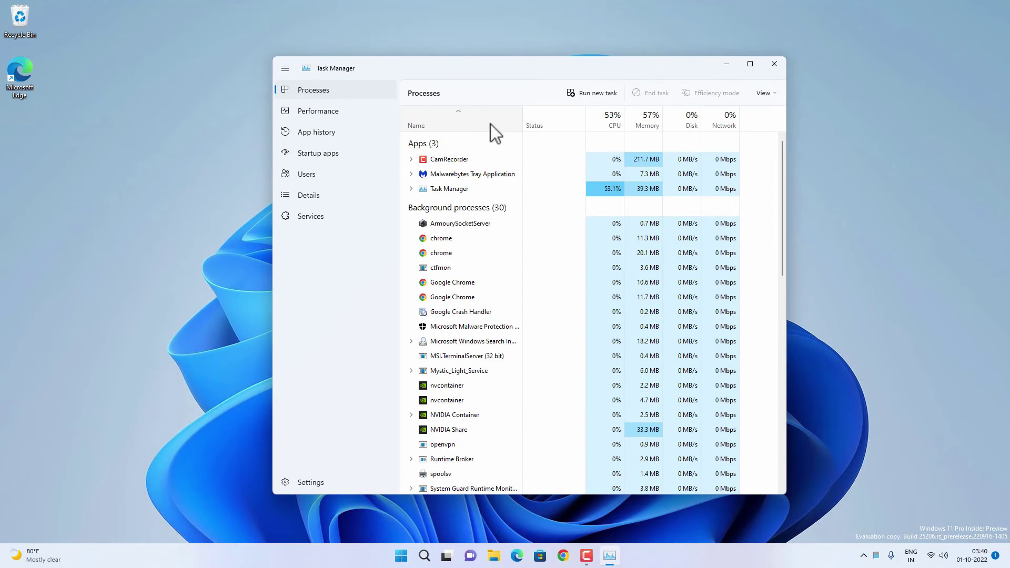
left_click(594, 94)
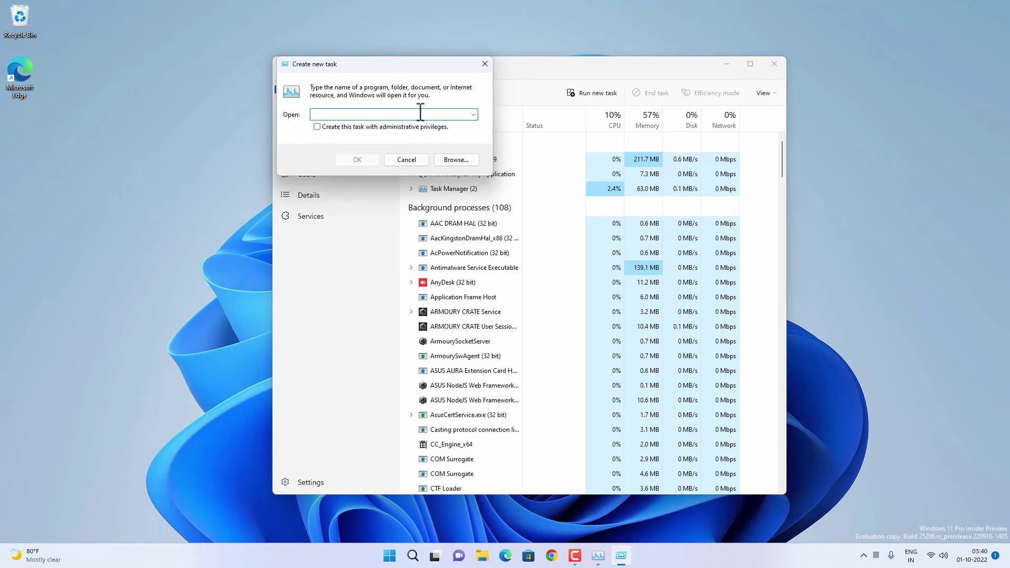
type("powersh")
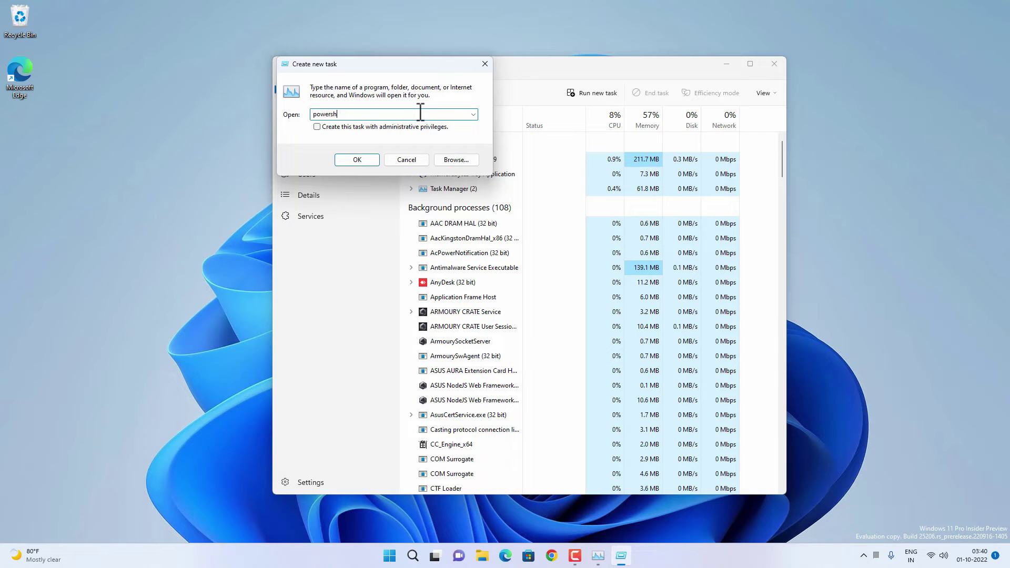
type("ell.exe")
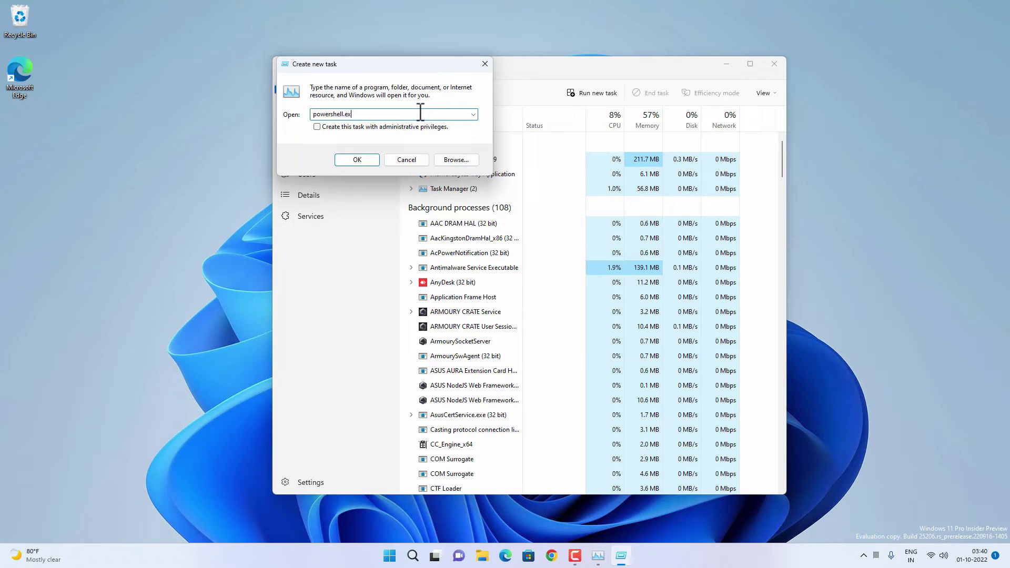
left_click(342, 129)
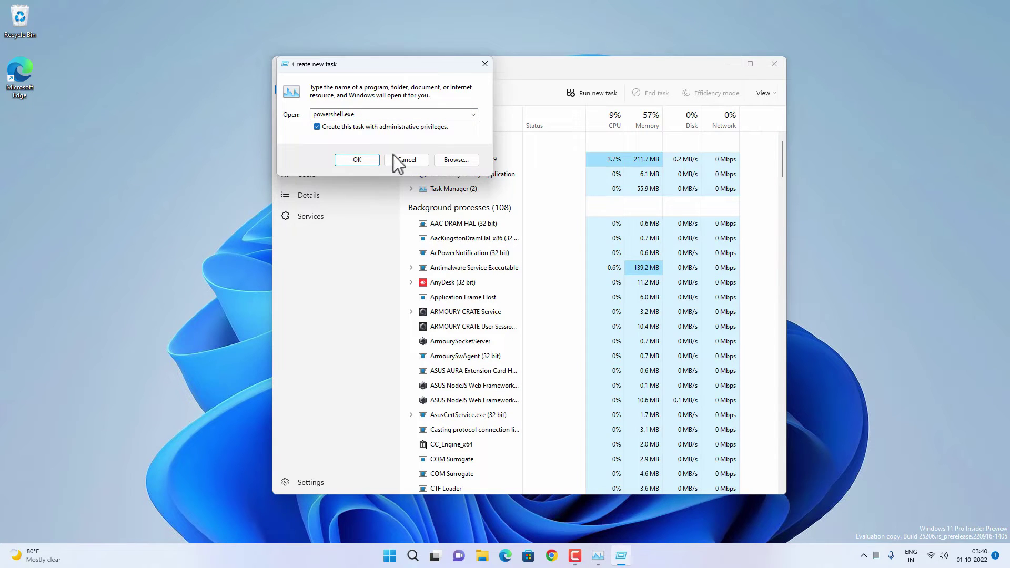
left_click(365, 162)
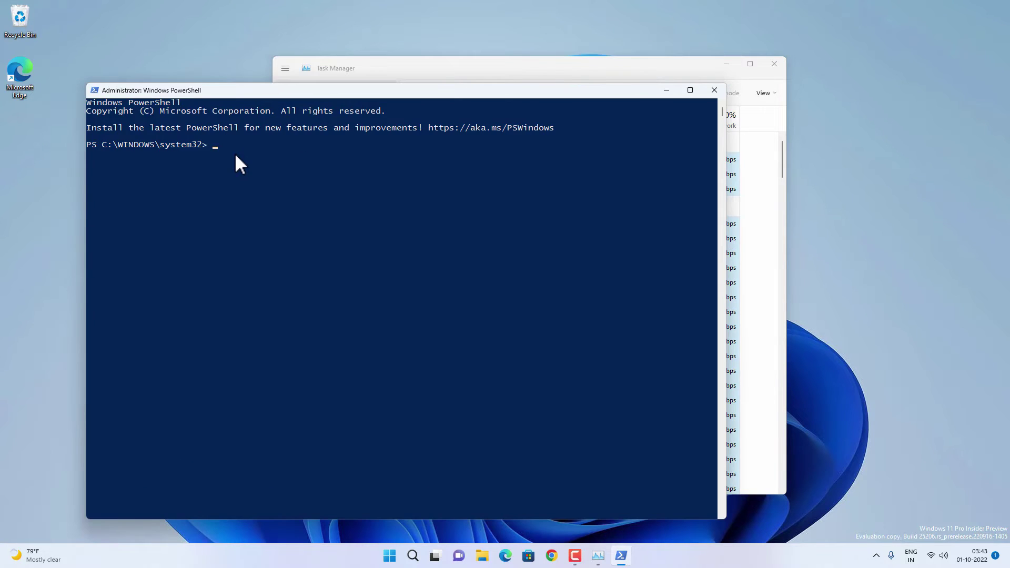
- Run the pasted Get-AppXPackage -AllUsers | Add-AppxPackage -Register command, then close PowerShell
type("Get-AppXPackage -AllUsers | Foreach {Add-AppxPackage -DisableDevelopmentMode -Register \"$($_.InstallLocation)\\AppXManifest.xml\"}")
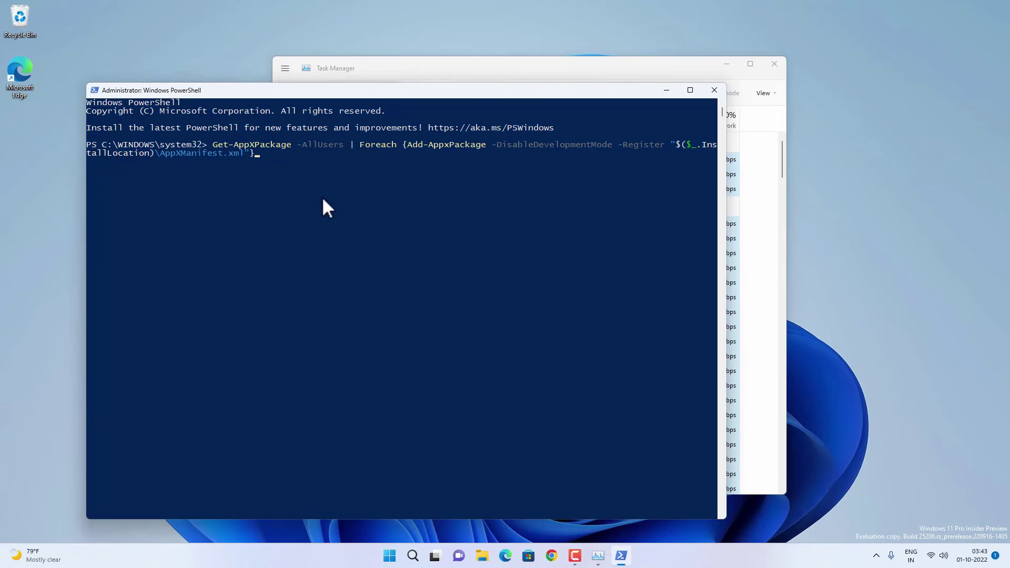
key("Return")
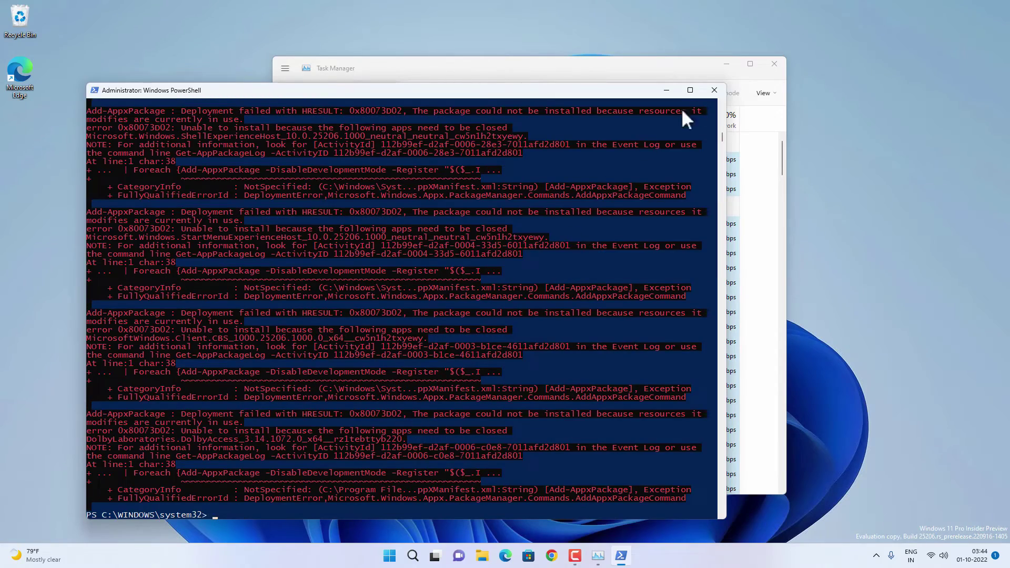
left_click(713, 90)
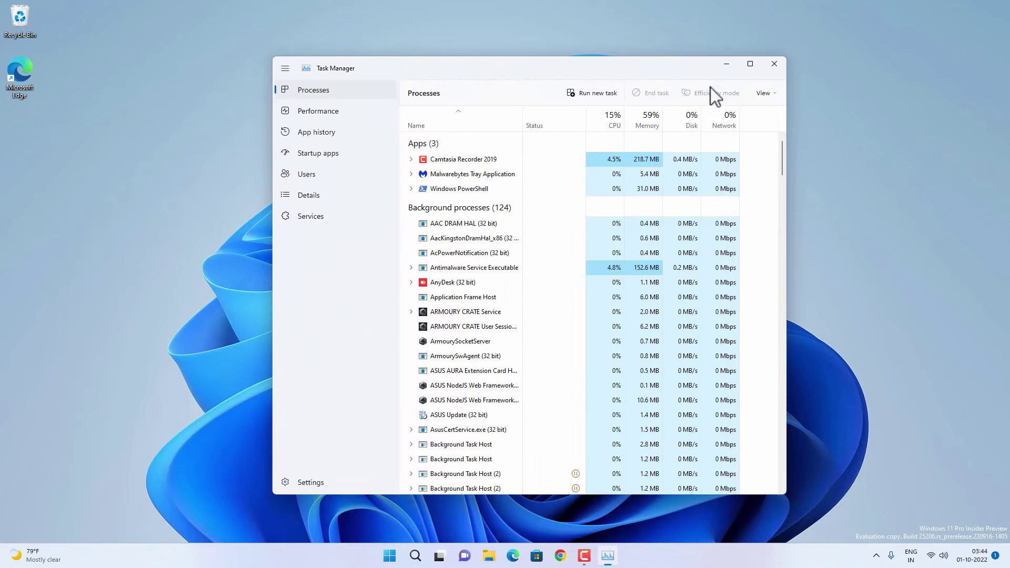
- Reopen Task Manager and run cmd as a new task with administrative privileges
left_click(775, 64)
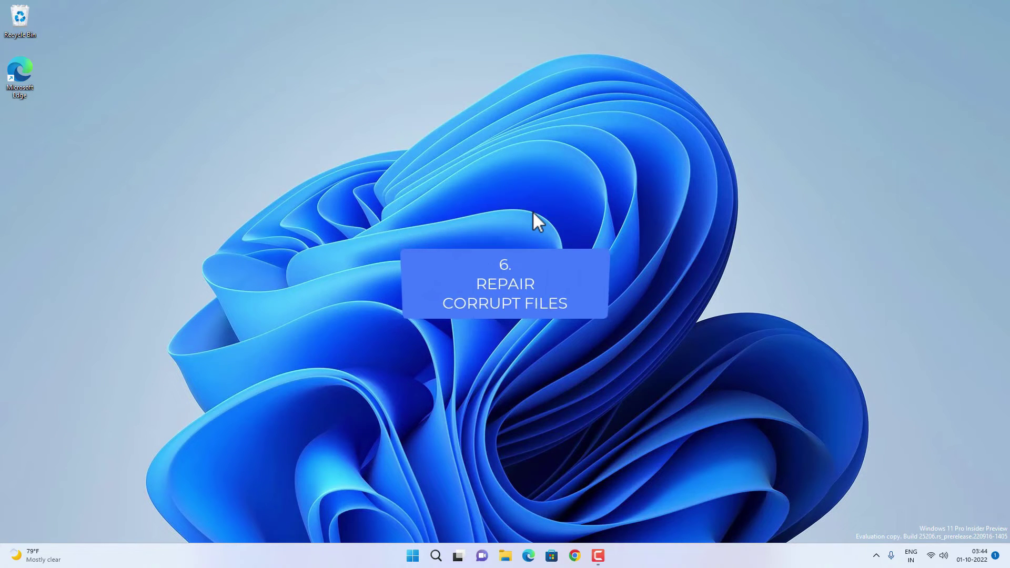
key("ctrl+shift+Escape")
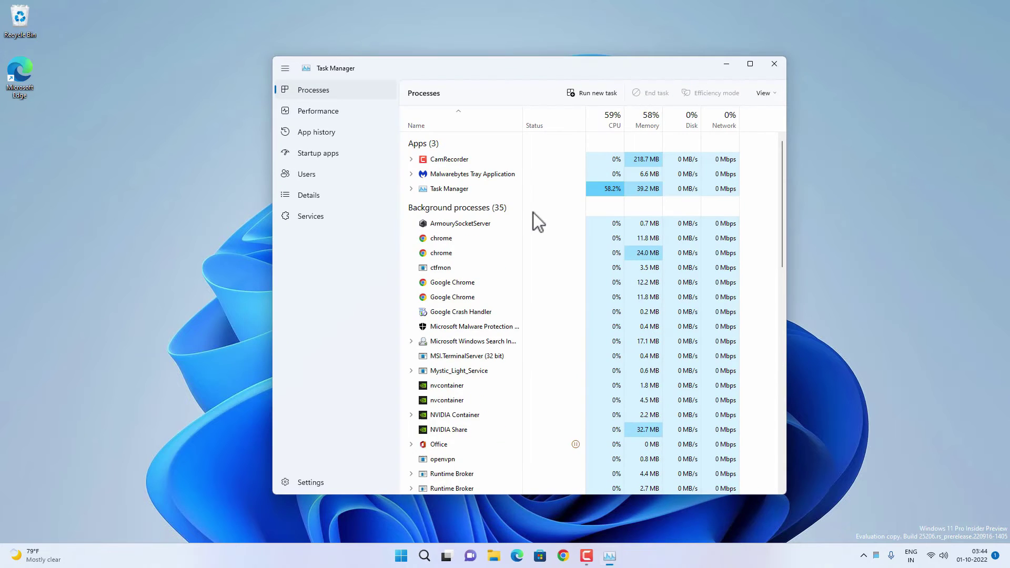
left_click(598, 95)
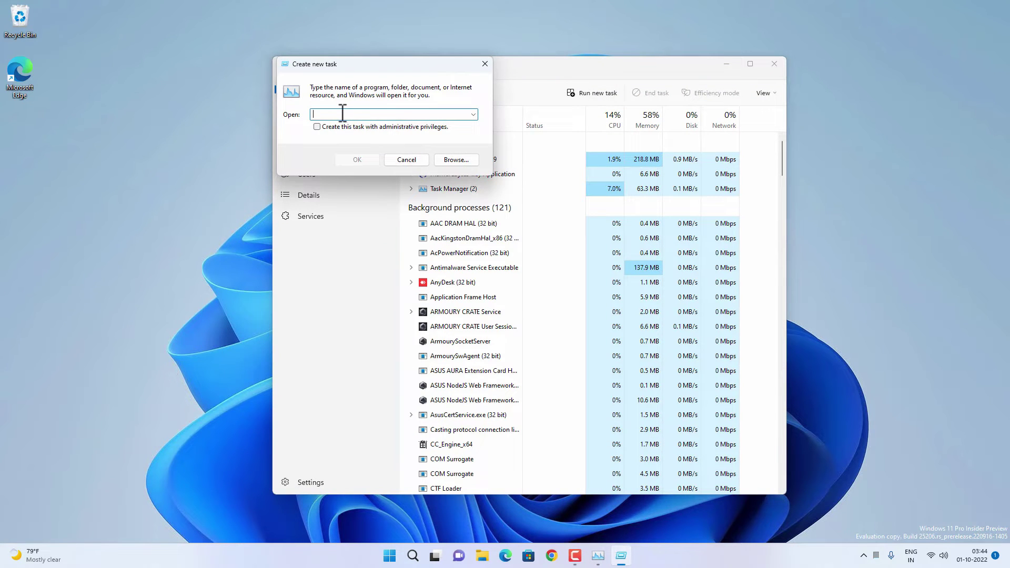
type("cmd")
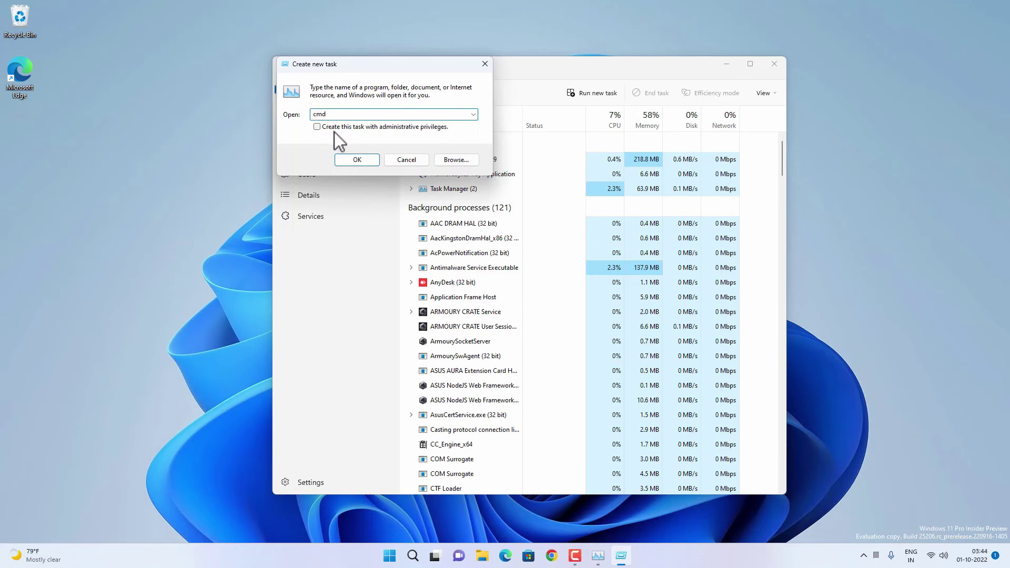
left_click(333, 128)
left_click(368, 162)
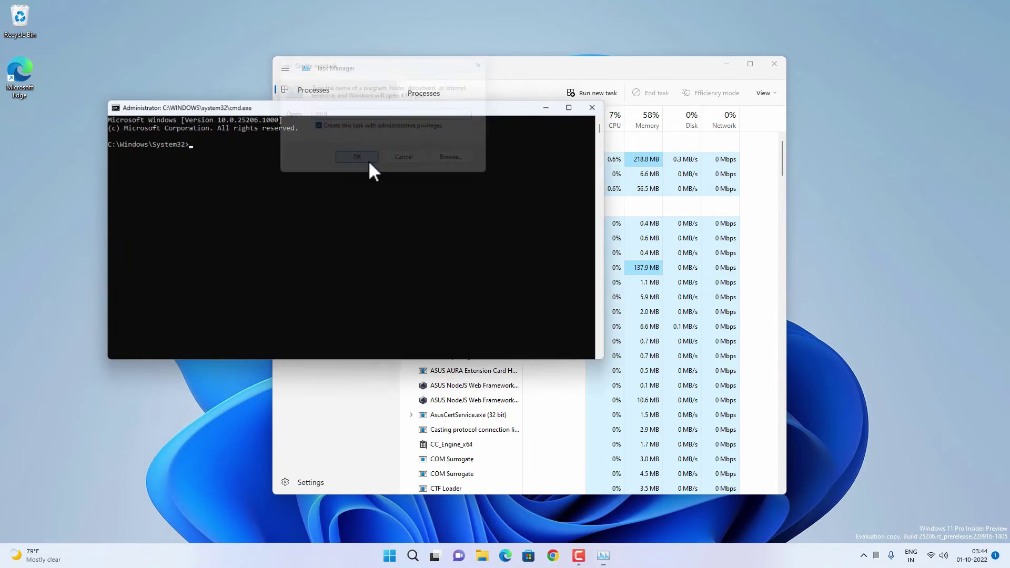
- Run sfc /scannow in the elevated Command Prompt and close it once the scan finishes
left_click_drag(375, 107, 415, 111)
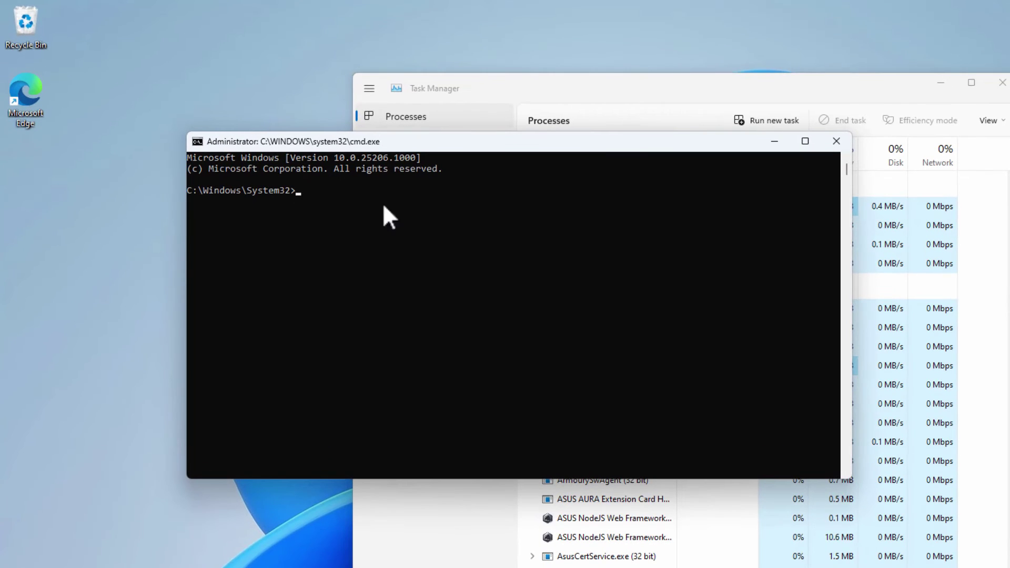
type("sfc /scannow")
key("Return")
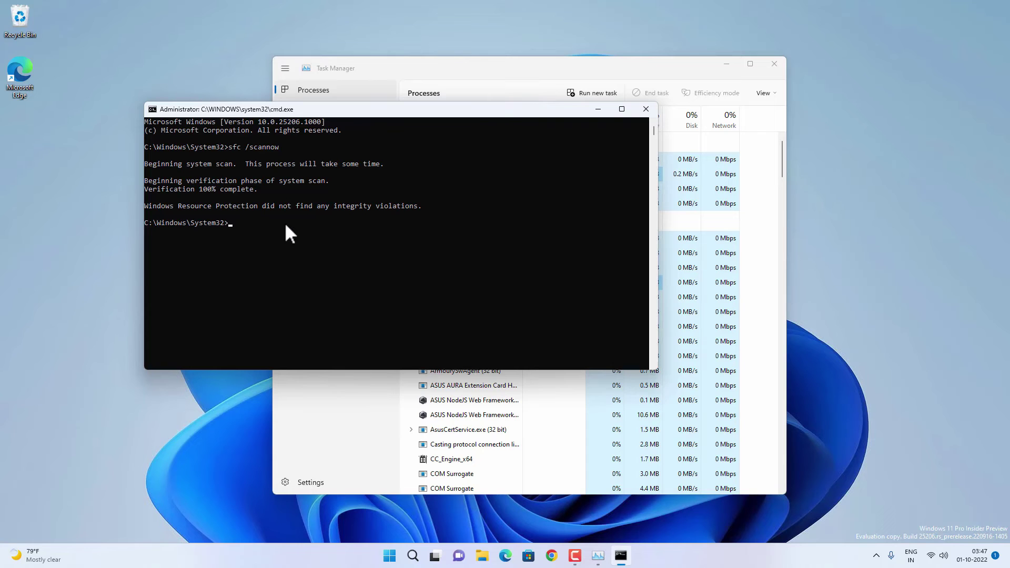
left_click(646, 109)
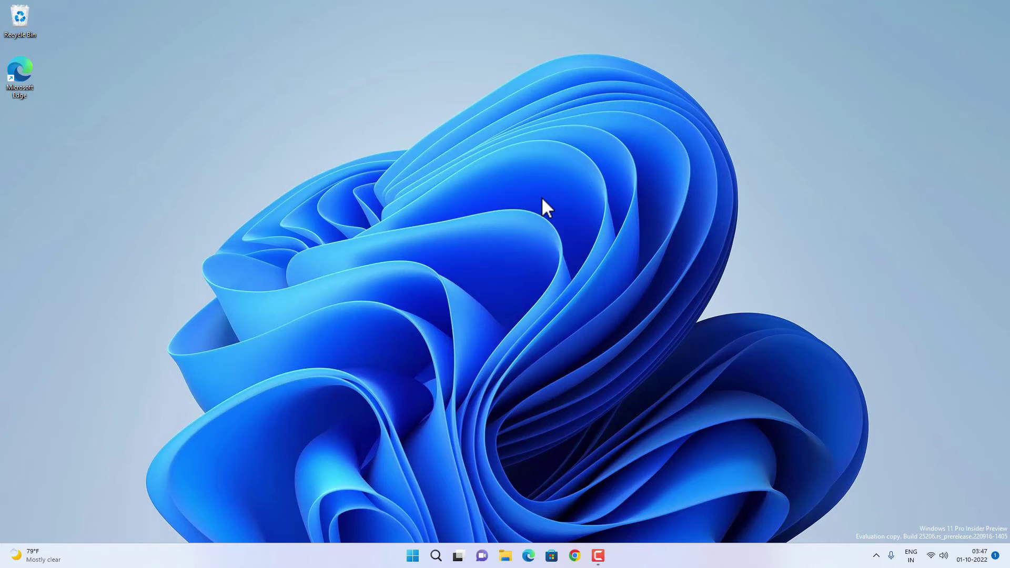
- Launch appwiz.cpl from Run and go to View installed updates, showing KB5018599
key("super+r")
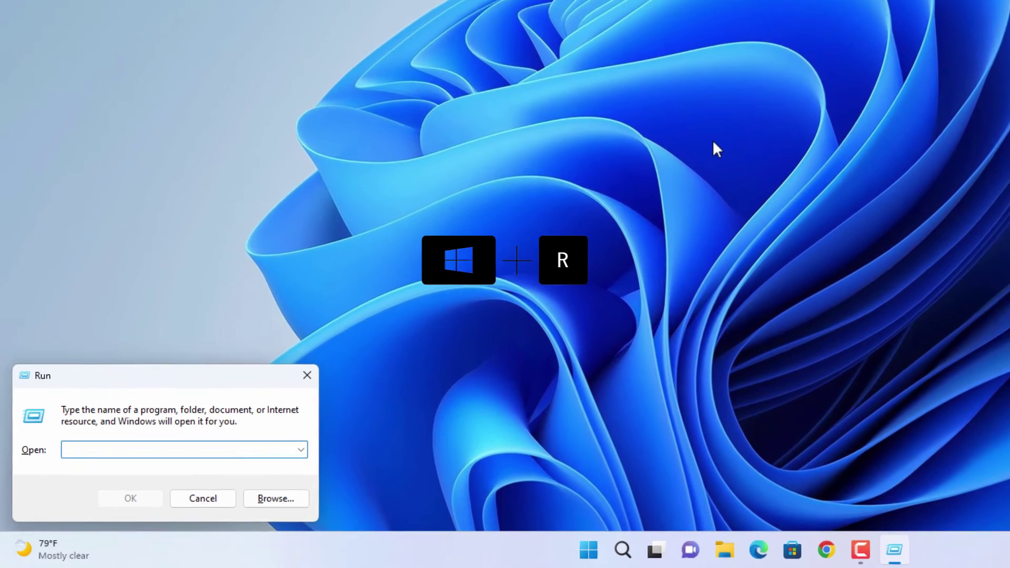
type("appw")
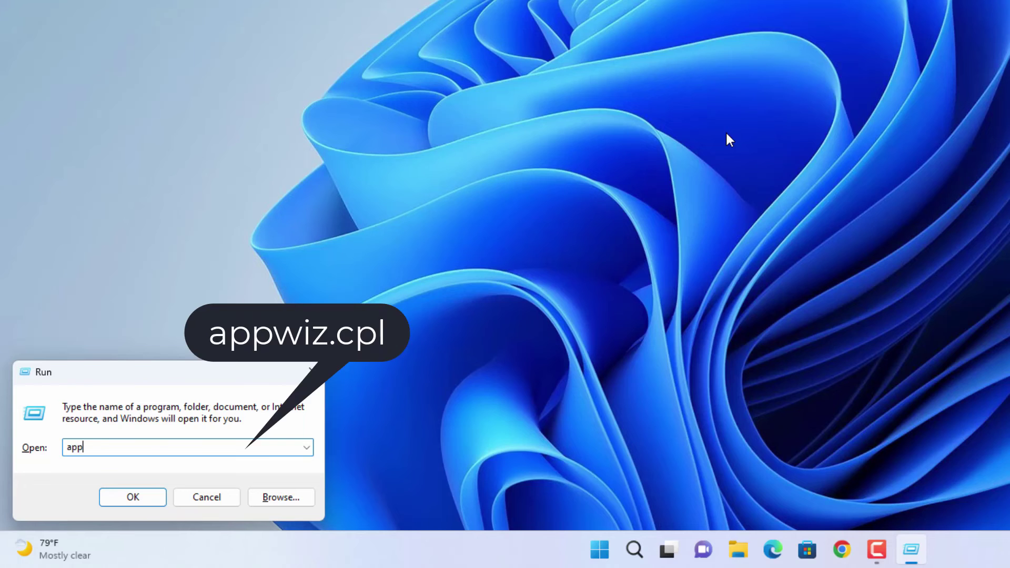
type("iz.cpl")
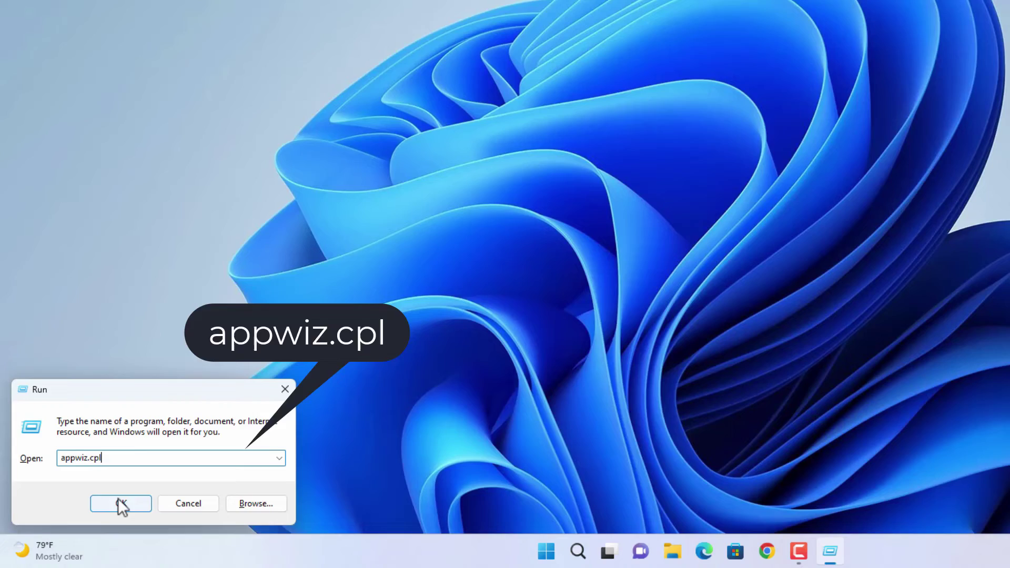
left_click(121, 505)
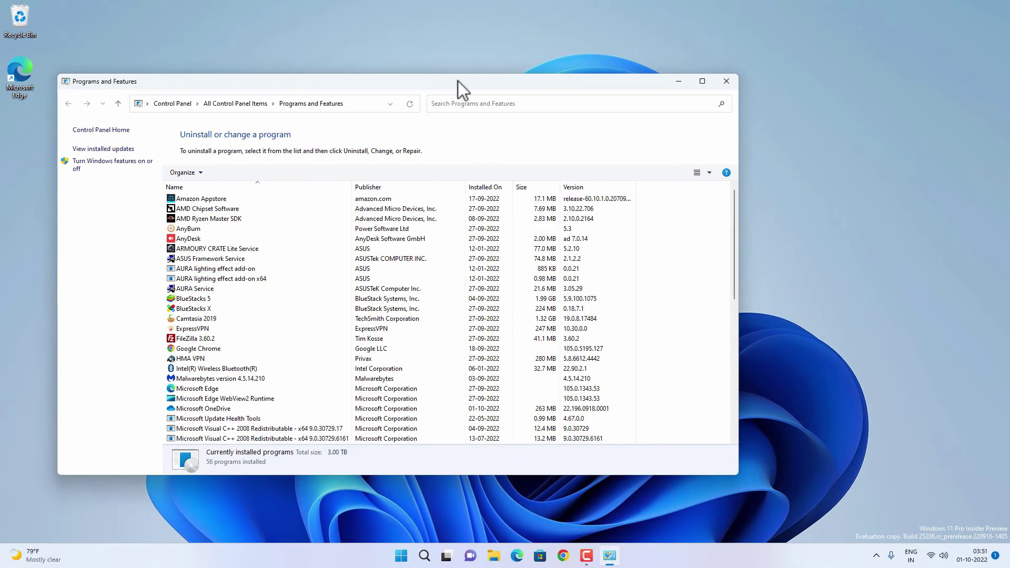
left_click_drag(458, 84, 496, 85)
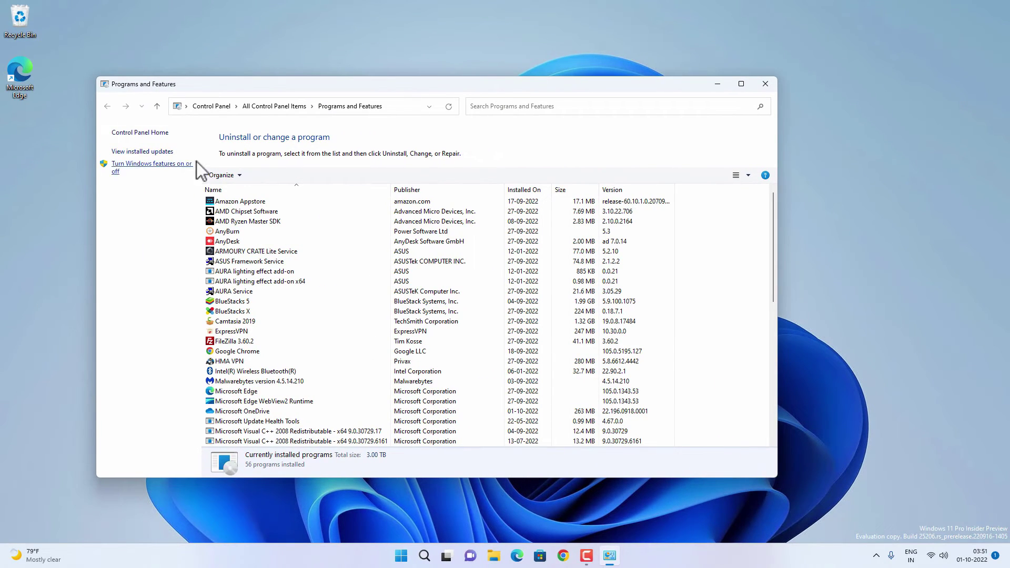
left_click(158, 152)
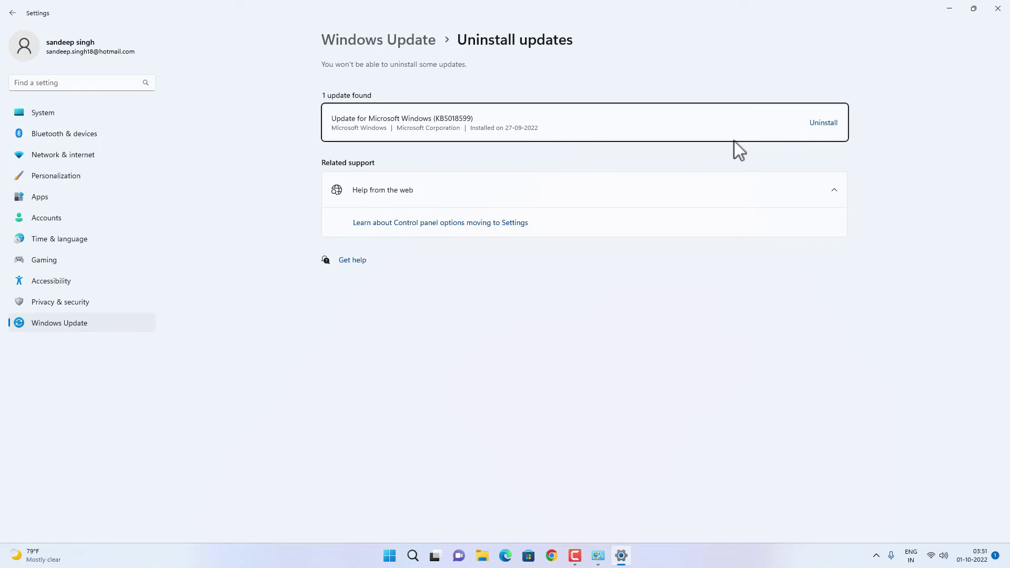
- Uninstall update KB5018599 and confirm the removal
left_click(823, 123)
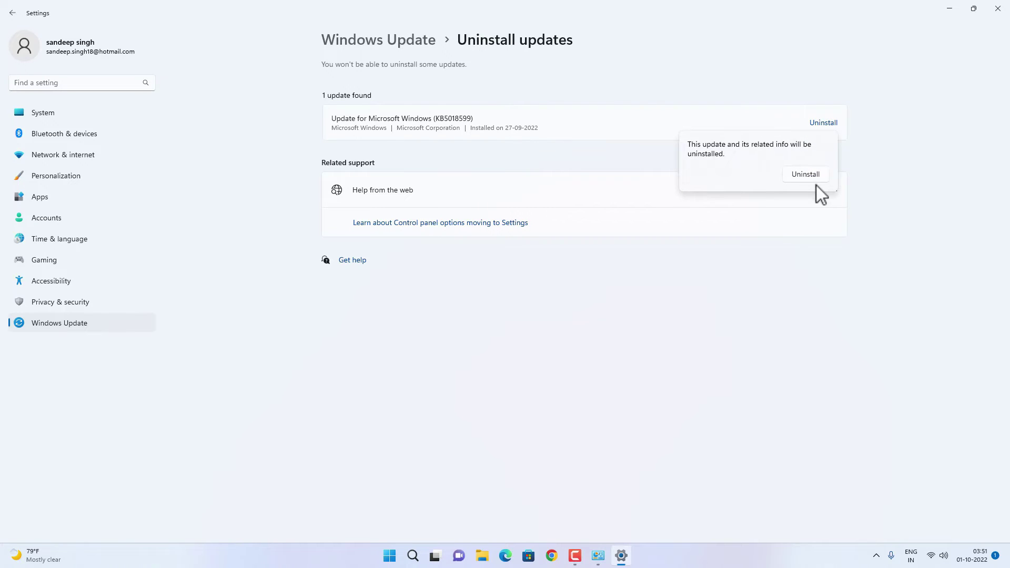
left_click(805, 174)
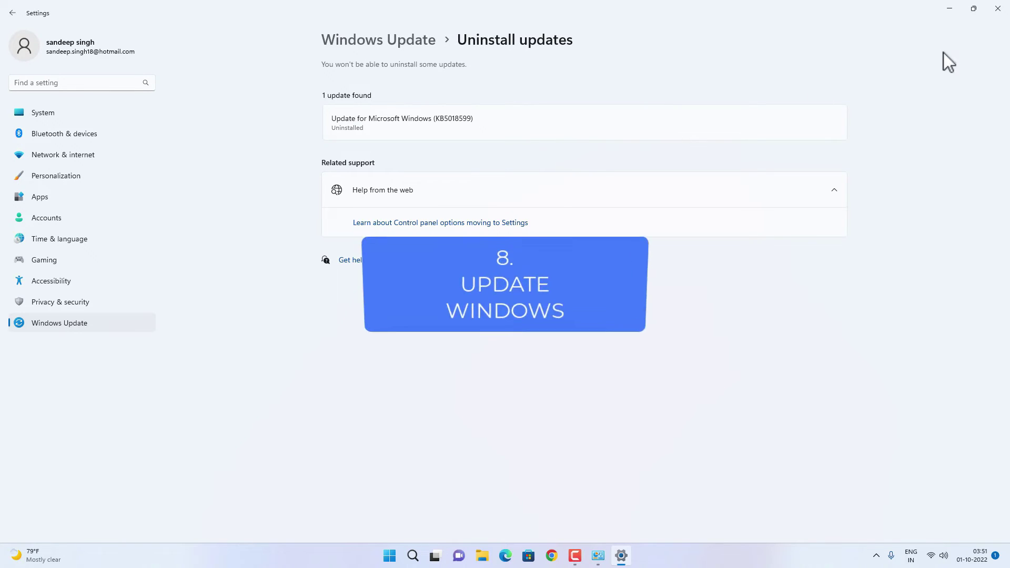
- Install all available updates from Settings' Windows Update page, then close Settings
left_click(950, 9)
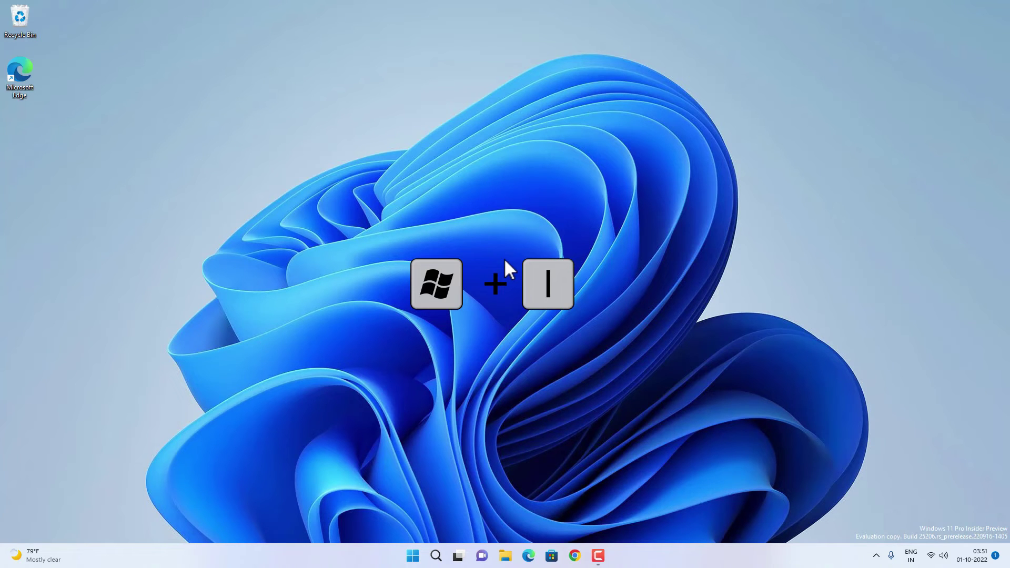
key("super+i")
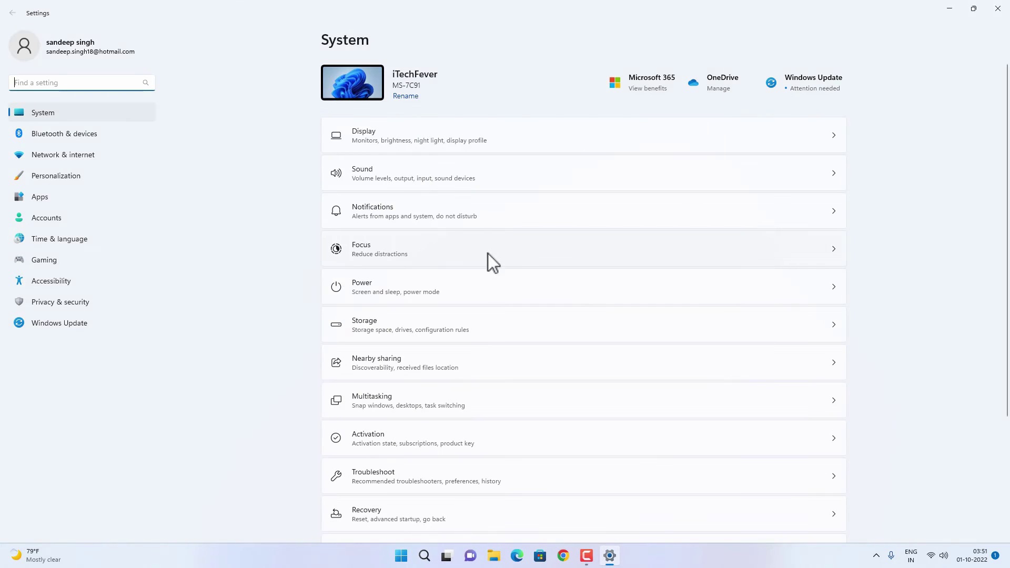
left_click(71, 323)
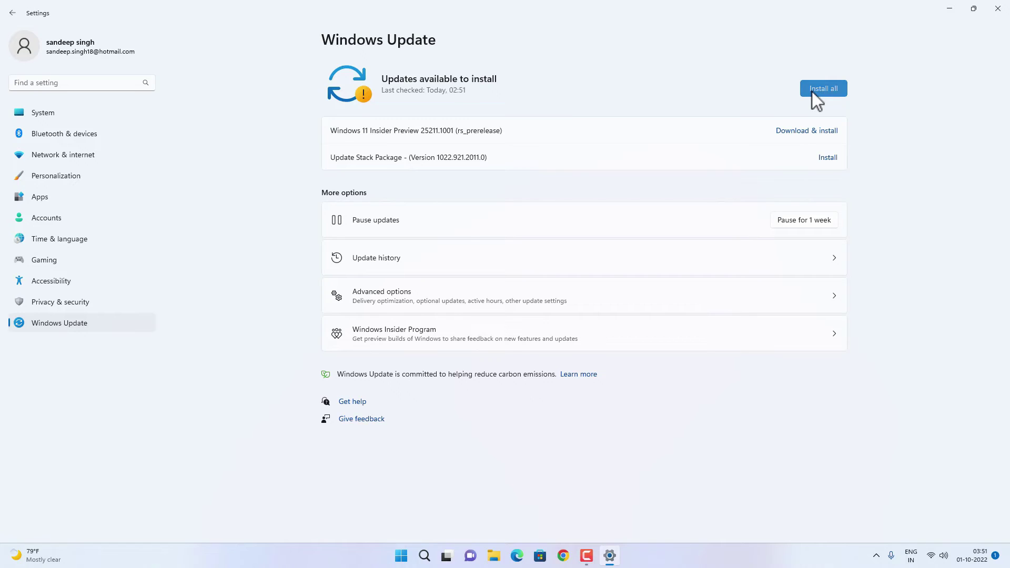
left_click(813, 90)
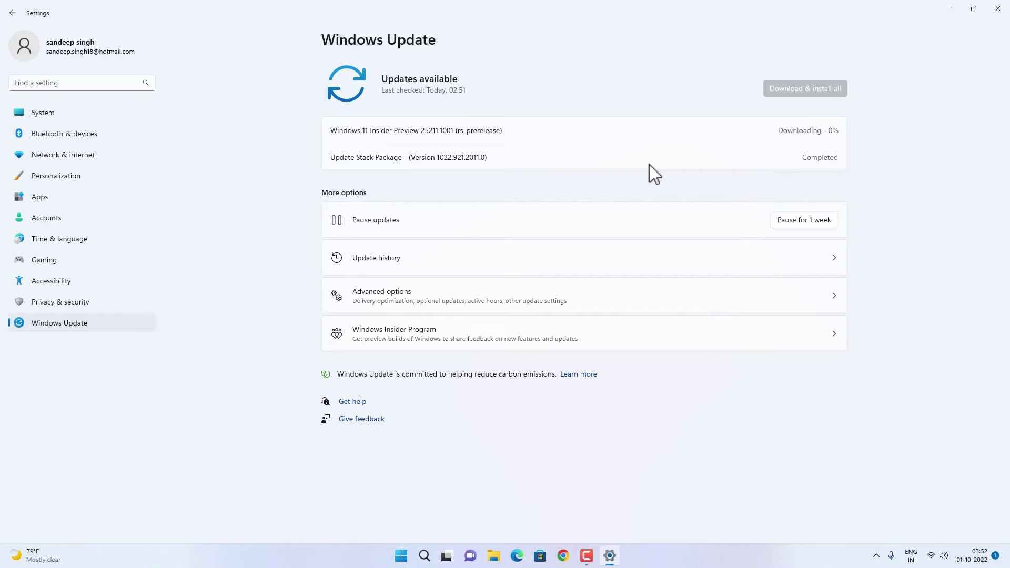
left_click(1003, 9)
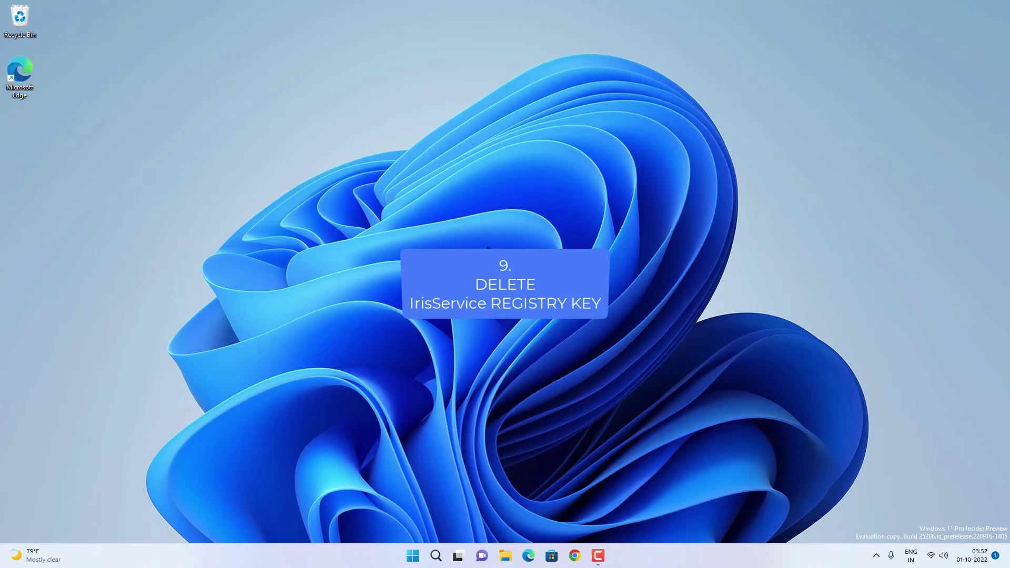
- Launch regedit through Task Manager's Run new task dialog
key("ctrl+shift+Escape")
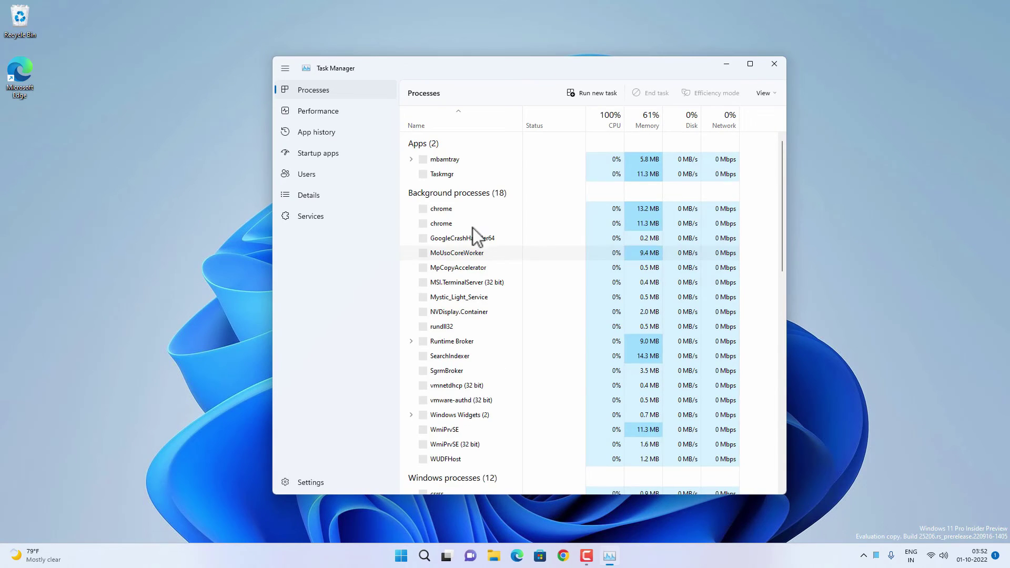
left_click(602, 92)
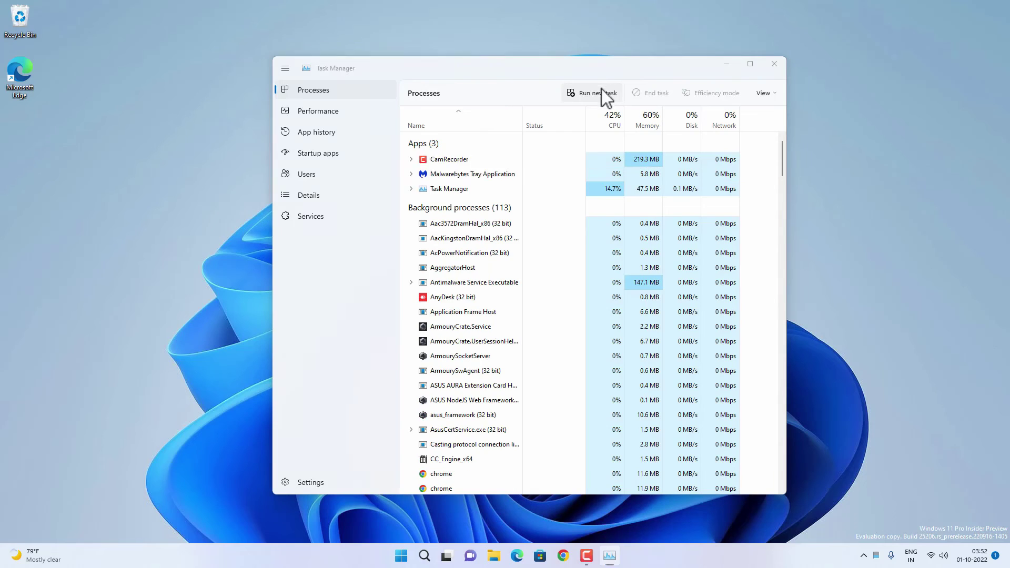
type("reg")
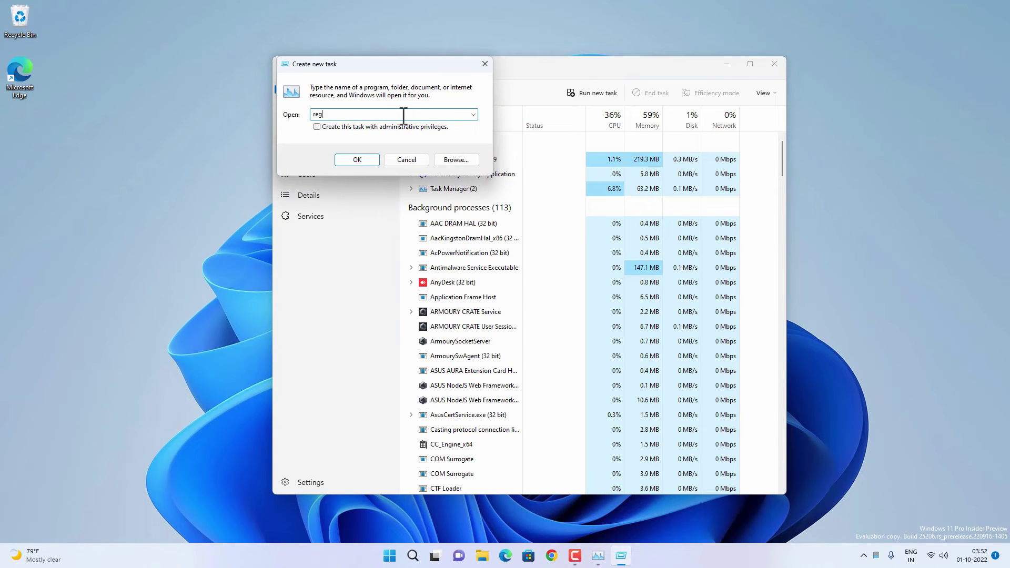
type("edit")
left_click(371, 158)
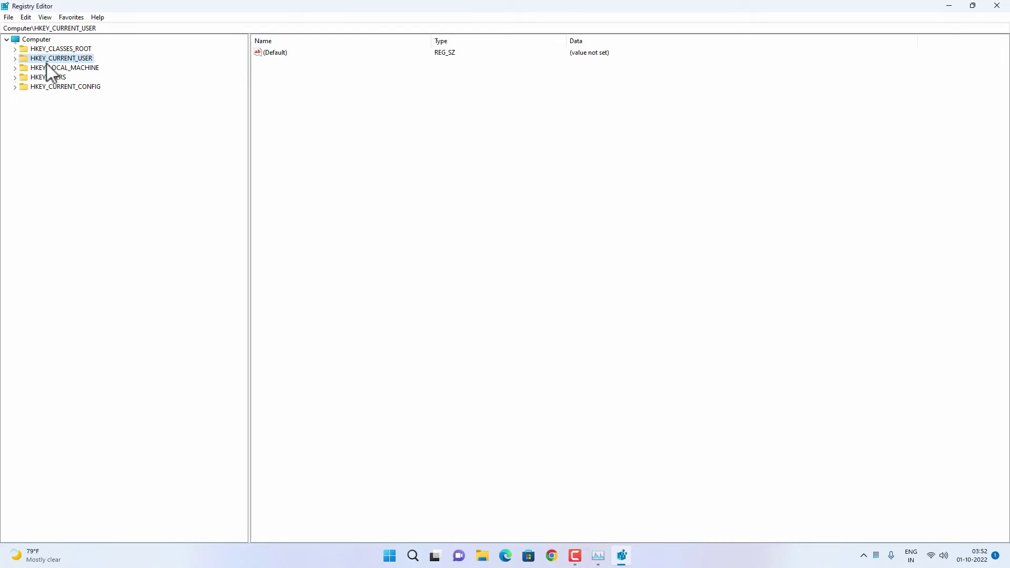
- Expand HKEY_CURRENT_USER\Software\Microsoft\Windows\CurrentVersion in the Registry Editor key tree
left_click(15, 58)
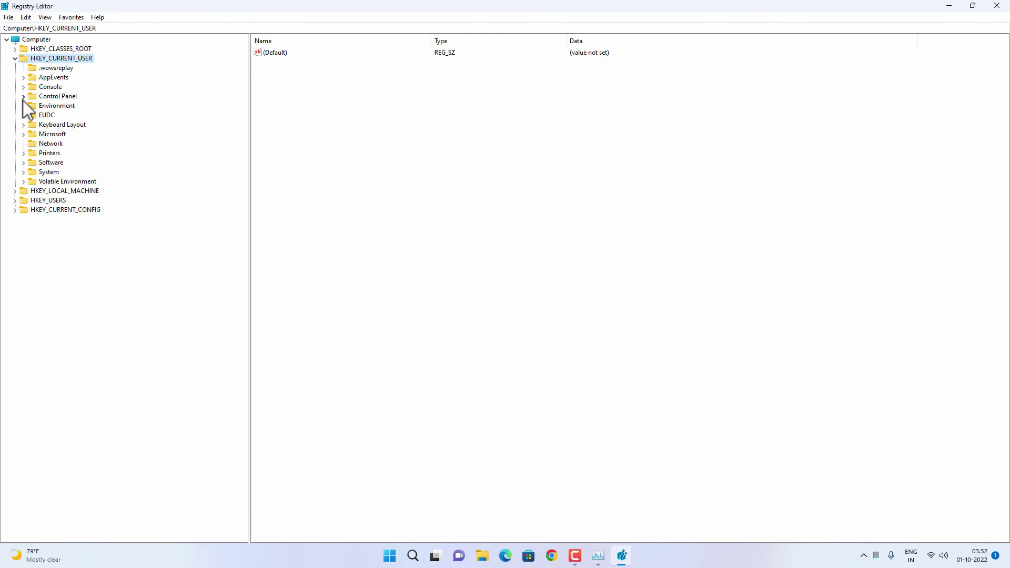
left_click(24, 163)
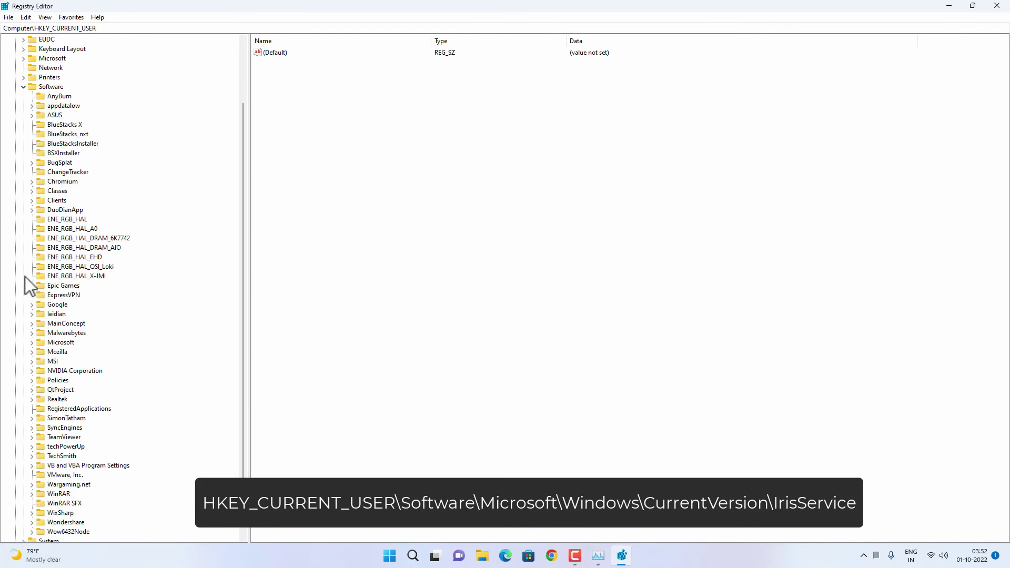
left_click(33, 343)
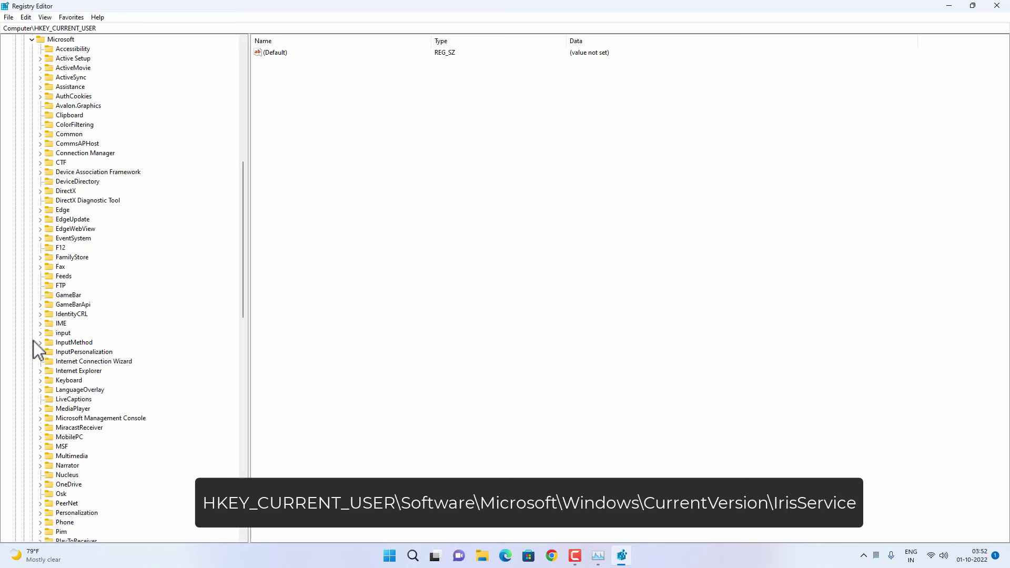
scroll(40, 326, "down", 10)
scroll(40, 321, "down", 11)
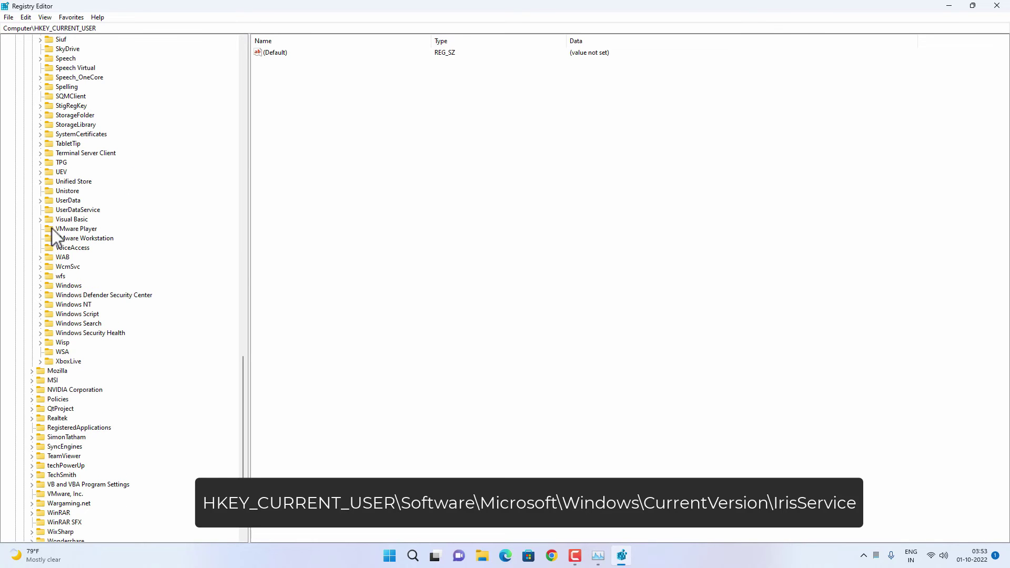
left_click(41, 286)
left_click(49, 305)
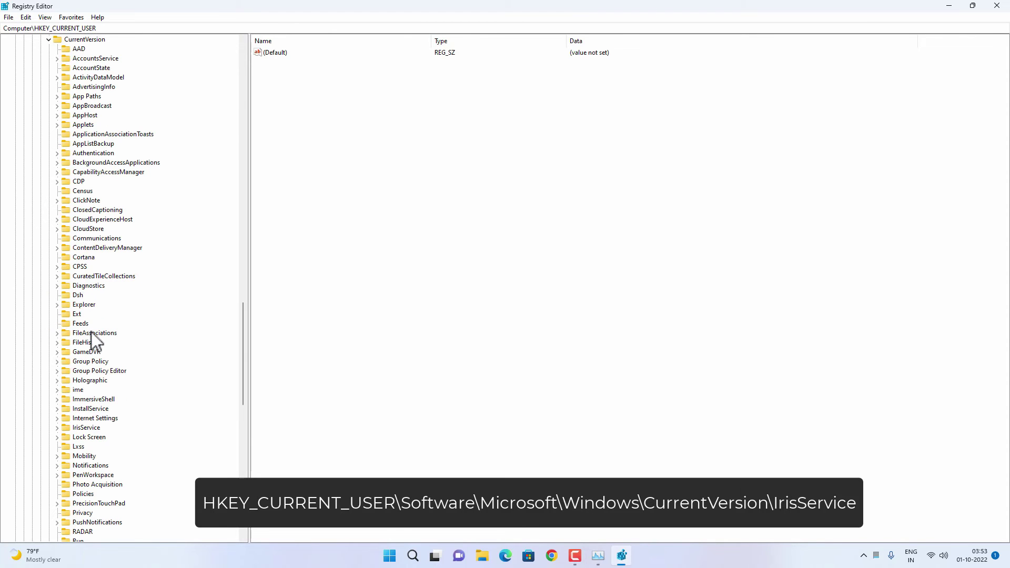
- Select IrisService and expand it to reveal its Actions, Cache and Providers subkeys
scroll(93, 333, "down", 1)
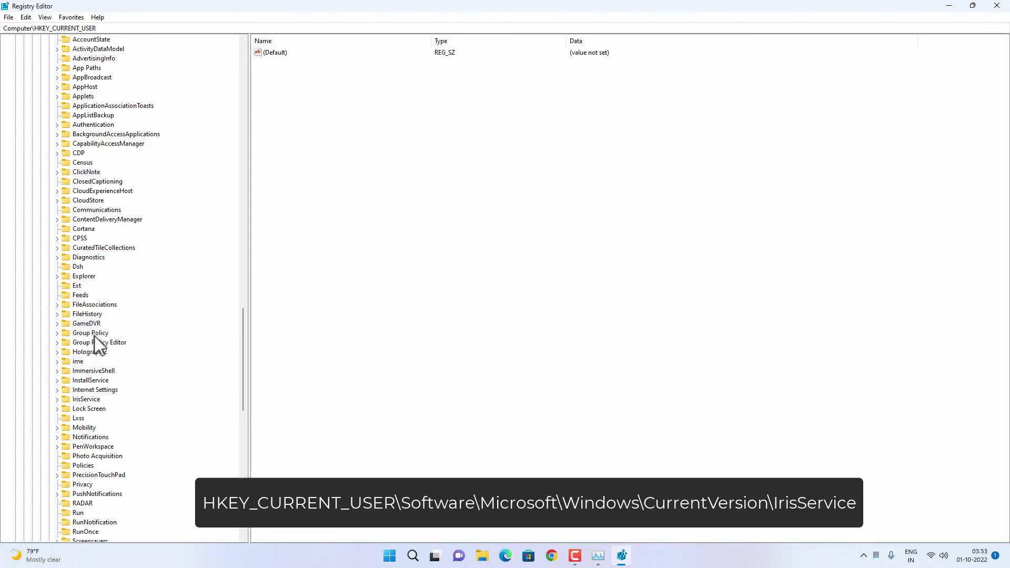
left_click(83, 399)
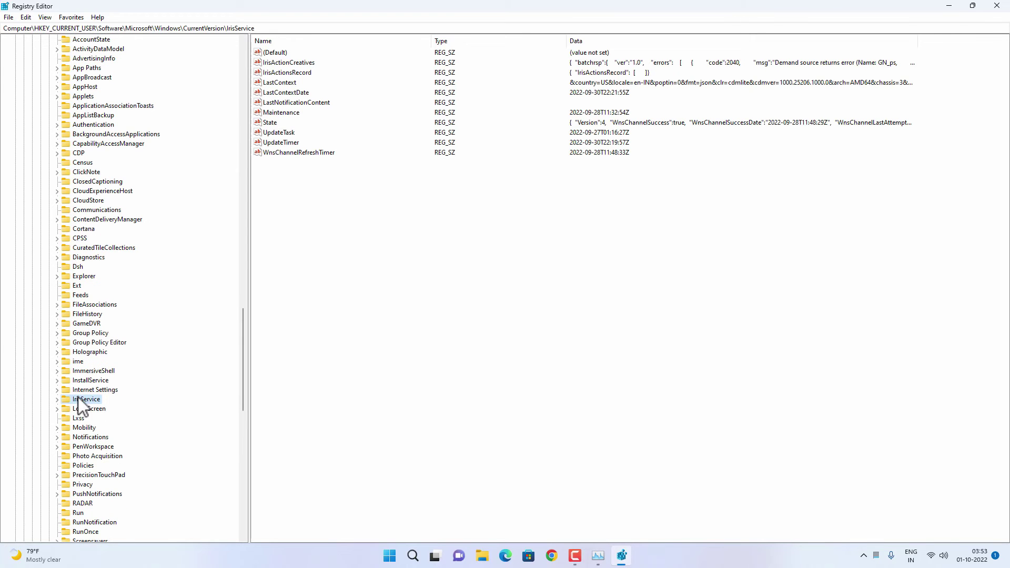
left_click(58, 400)
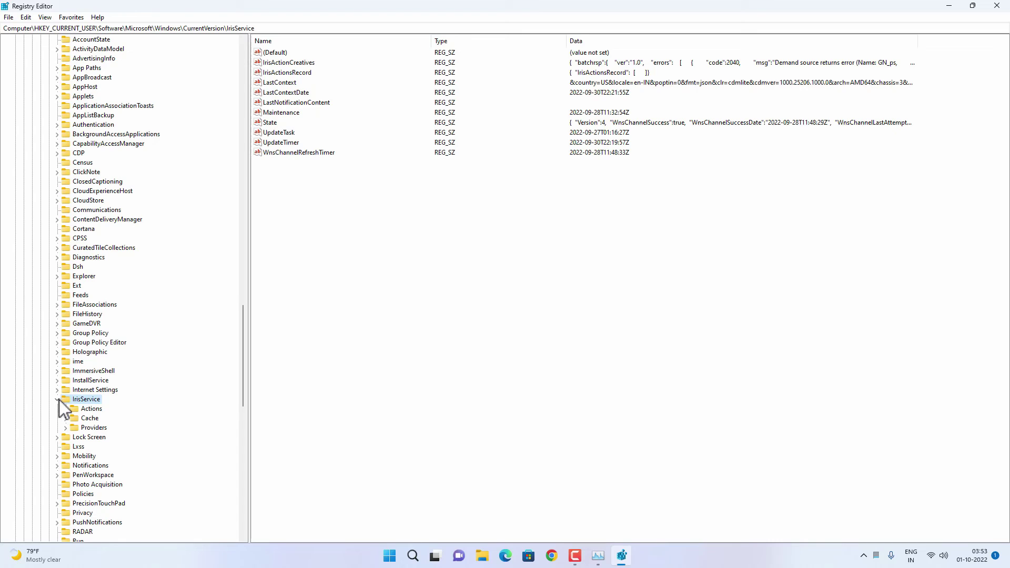
left_click(59, 400)
left_click(59, 400)
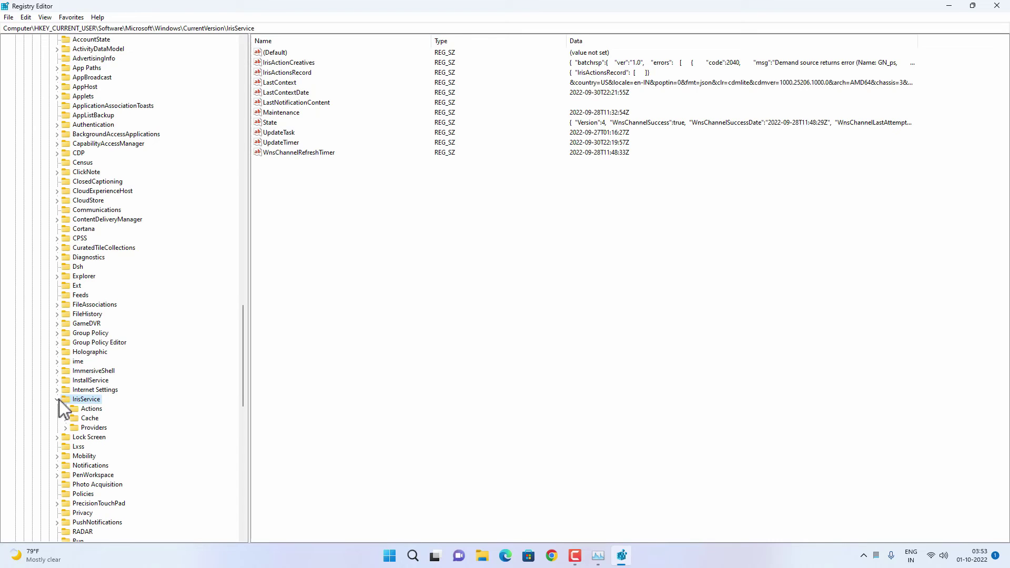
- Export the IrisService branch to Documents under the file name iris
right_click(93, 408)
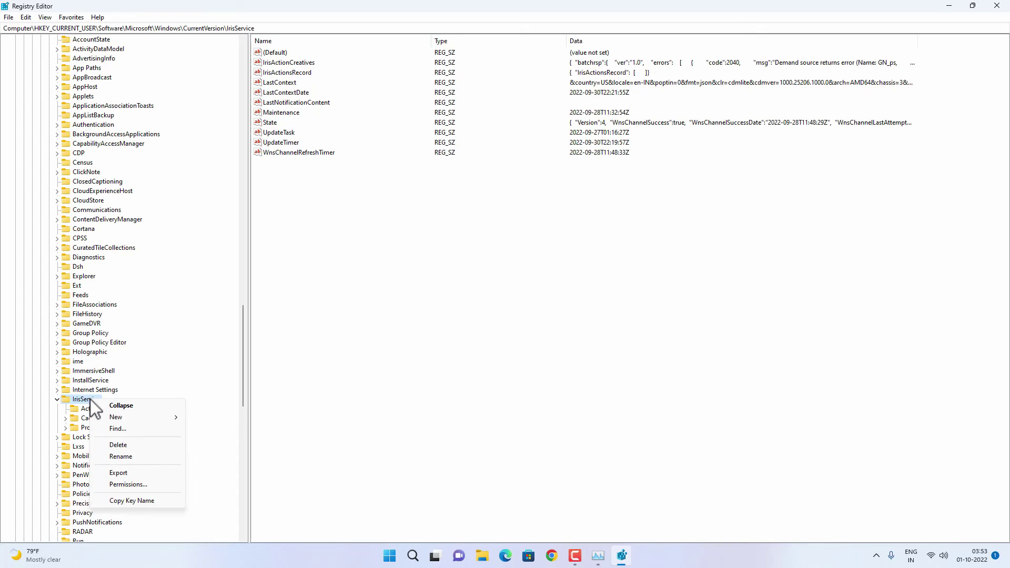
left_click(124, 476)
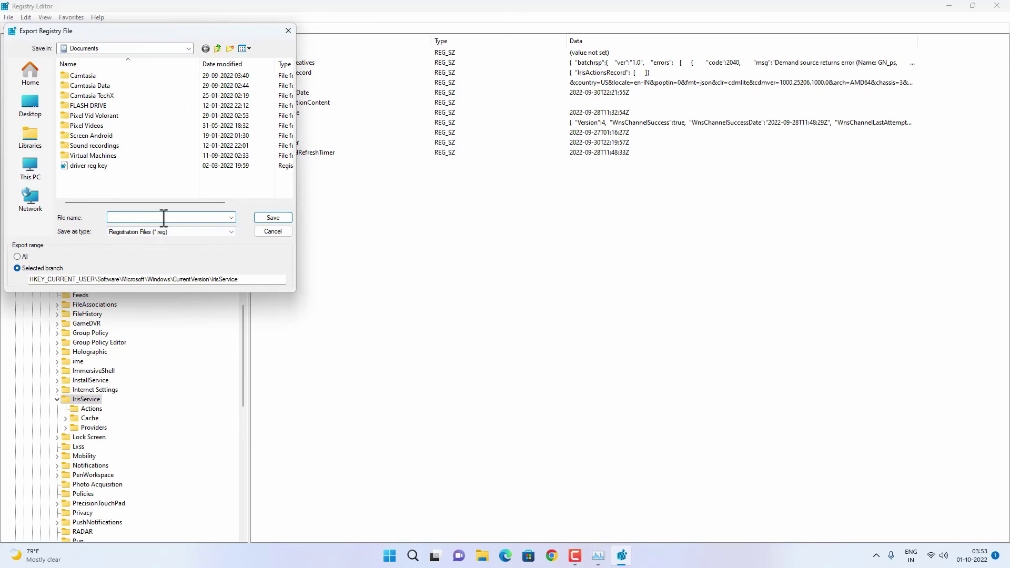
type("iris")
left_click(267, 219)
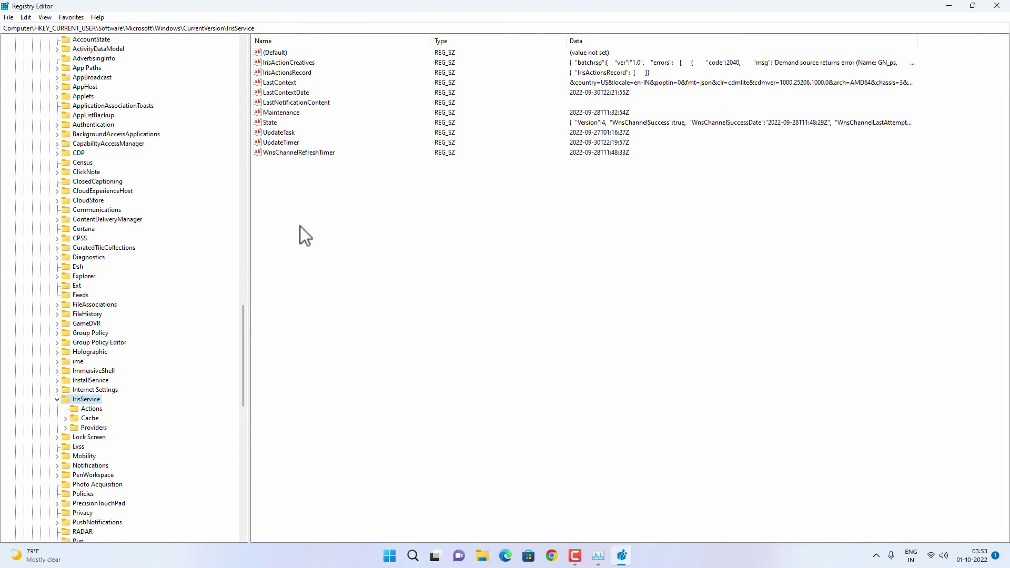
- Delete the IrisService key, confirm the deletion, and close Registry Editor
right_click(90, 401)
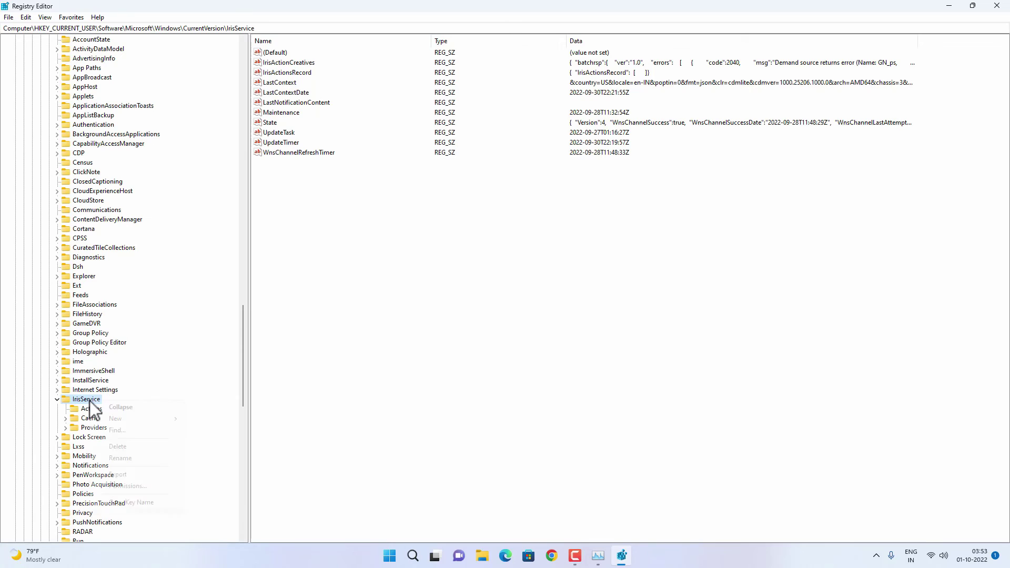
left_click(125, 445)
left_click(569, 272)
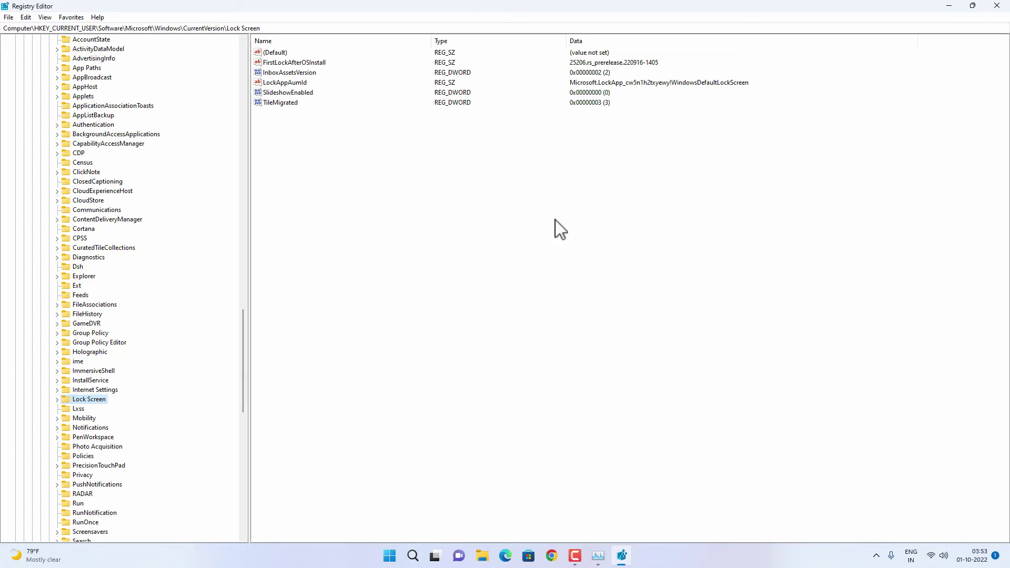
left_click(997, 6)
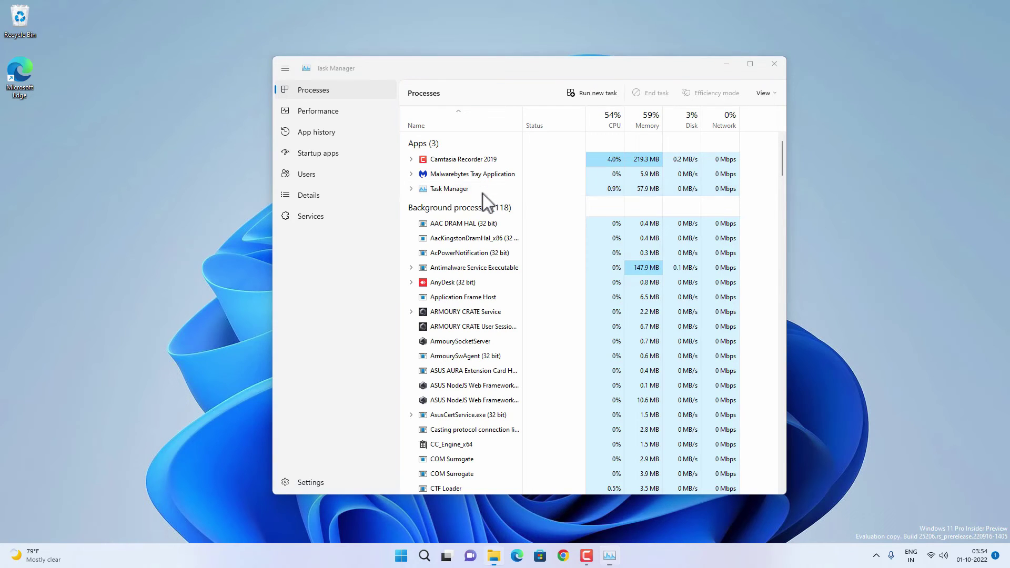
- Merge iris.reg from Documents, sorted by date modified, into the registry and close Task Manager
key("super+e")
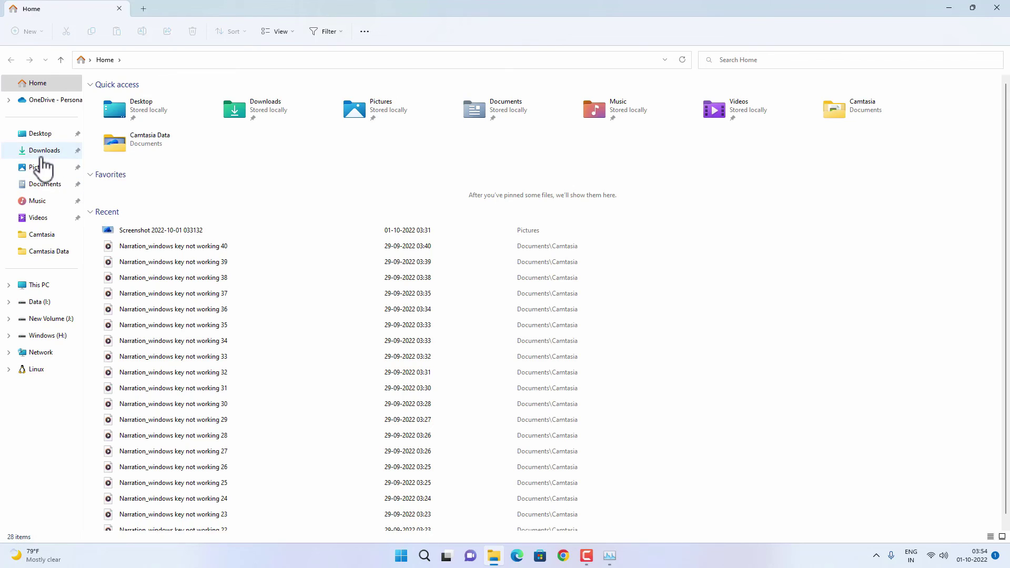
left_click(50, 185)
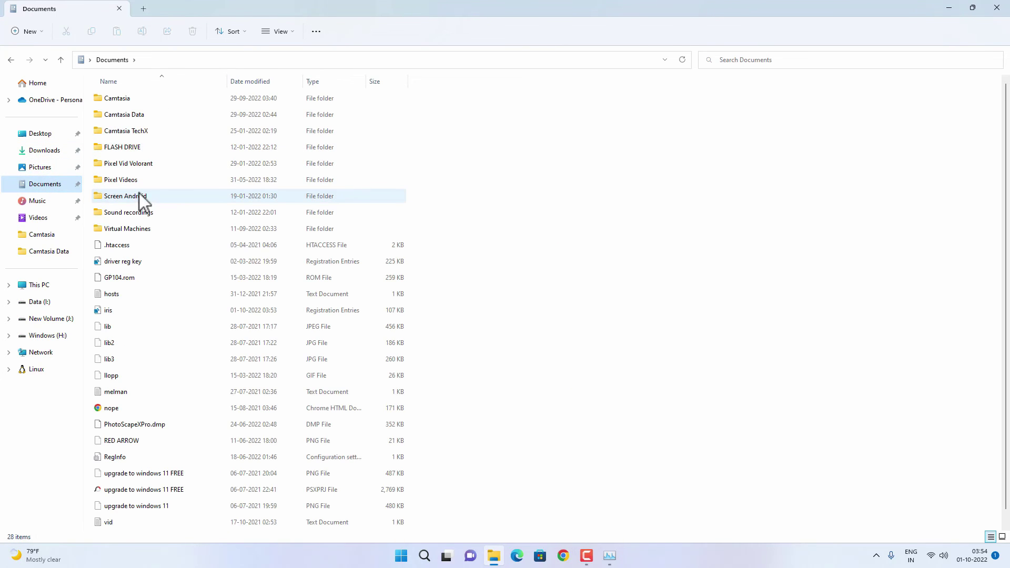
left_click(256, 82)
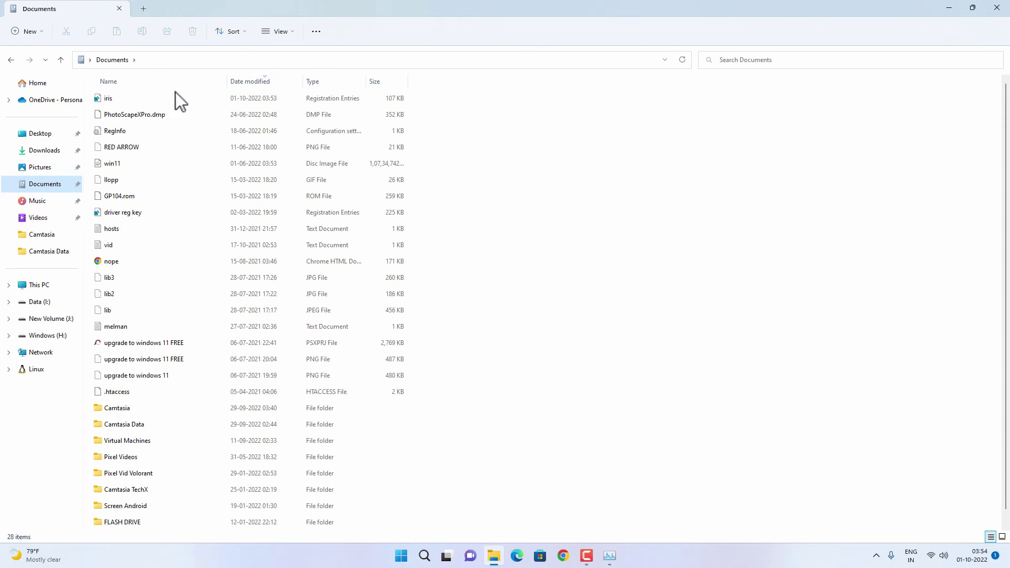
double_click(151, 102)
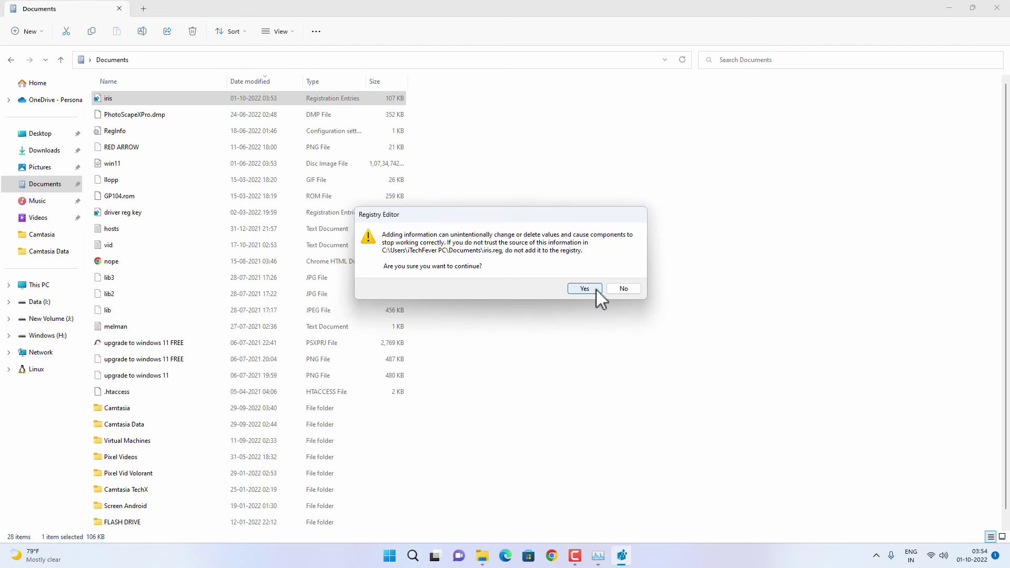
left_click(585, 289)
left_click(996, 9)
key("ctrl+shift+Escape")
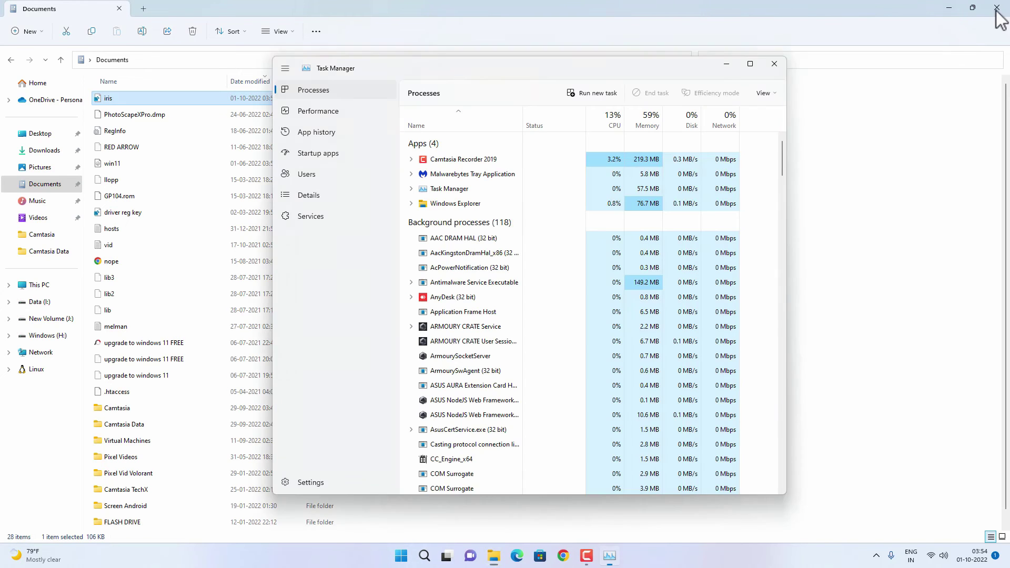
left_click(772, 65)
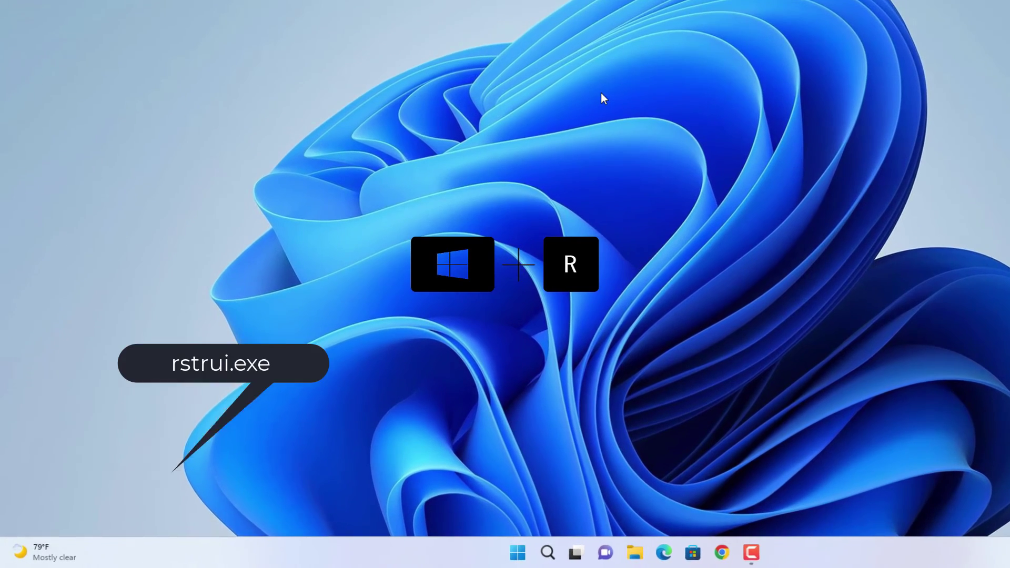
key("super+r")
type("rstrui.exe")
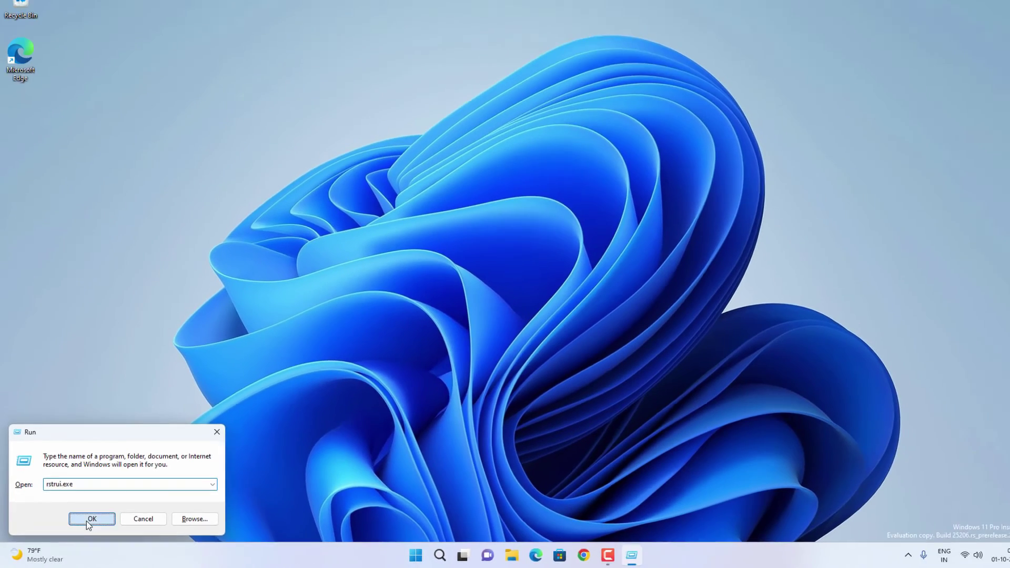
left_click(112, 509)
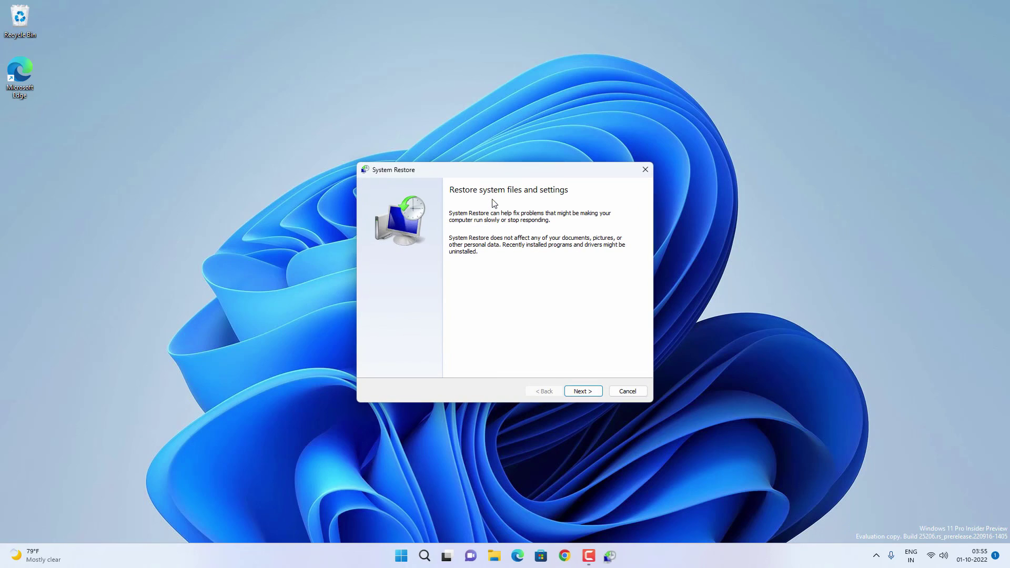
left_click(591, 396)
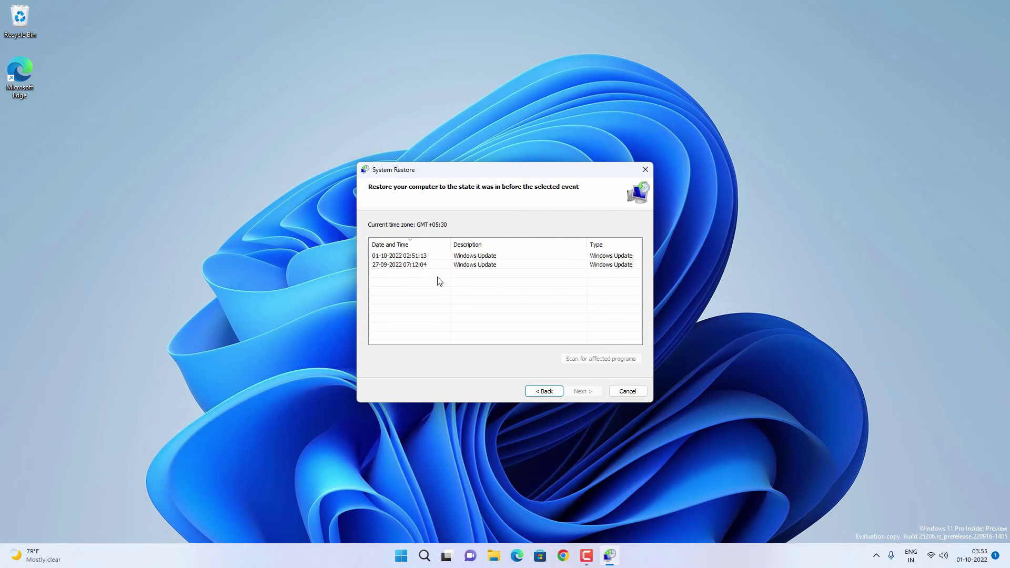
left_click(407, 258)
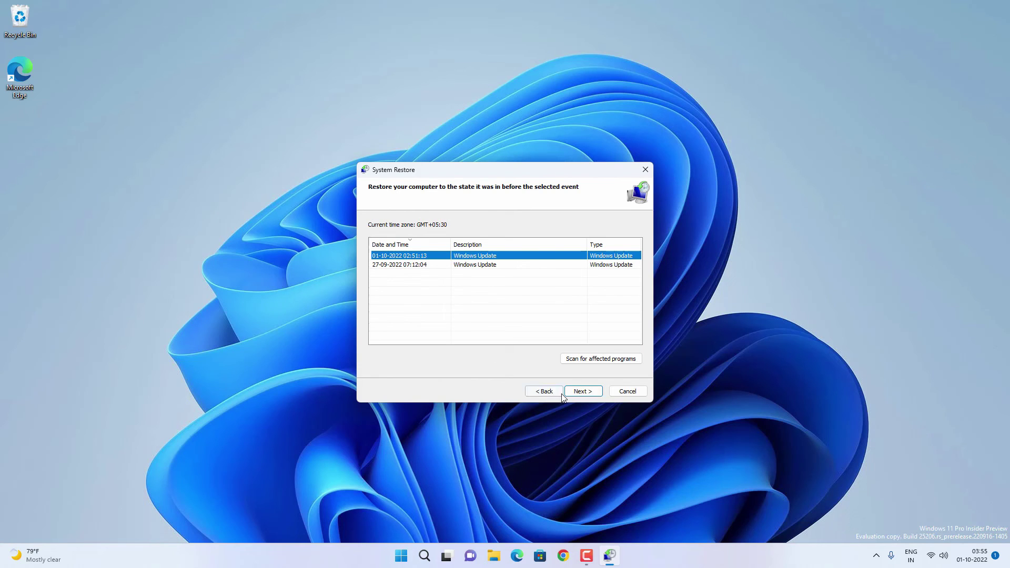
left_click(582, 392)
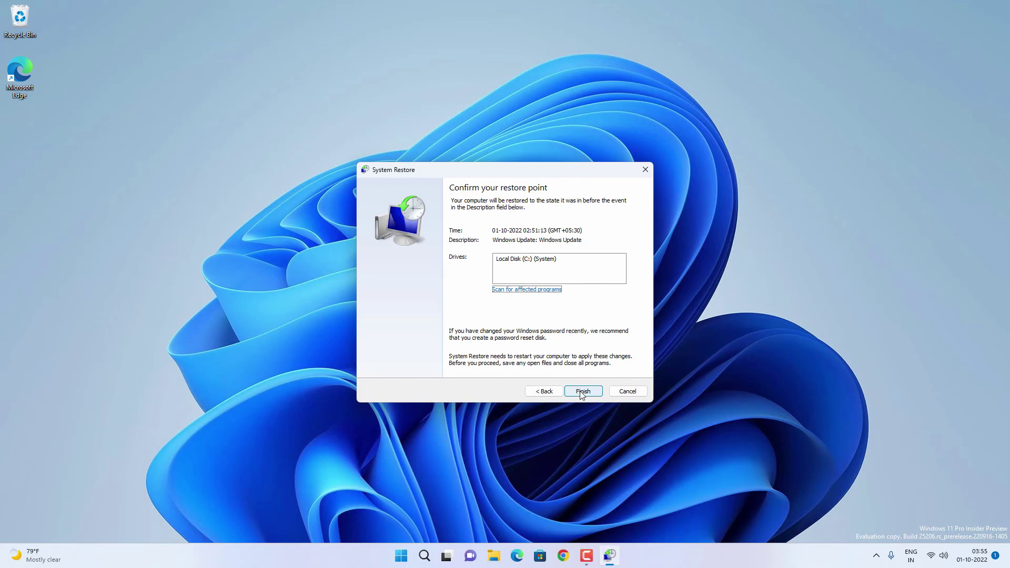
- Back out at the restore warning and close the System Restore wizard without restoring
left_click(583, 392)
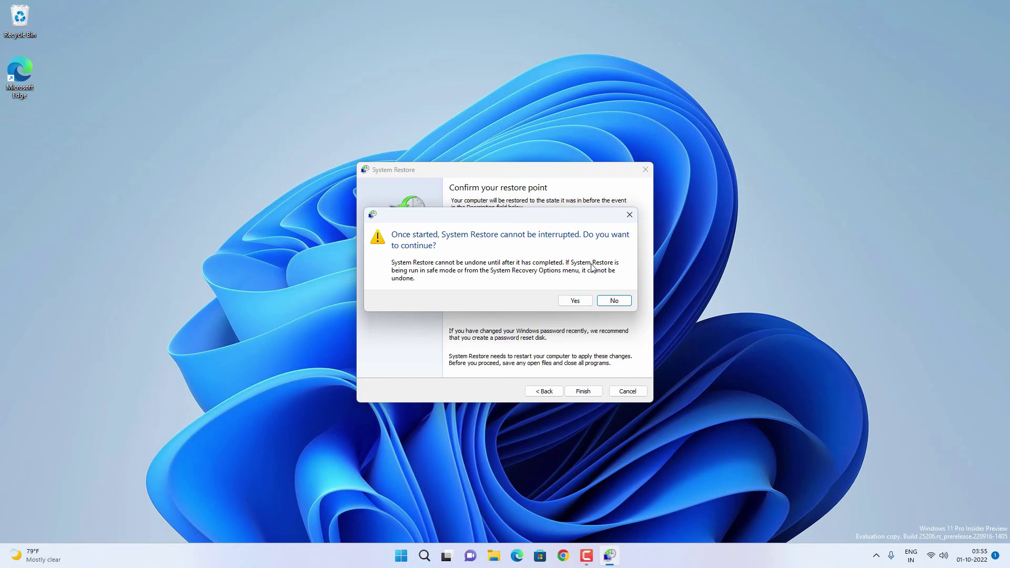
left_click(629, 214)
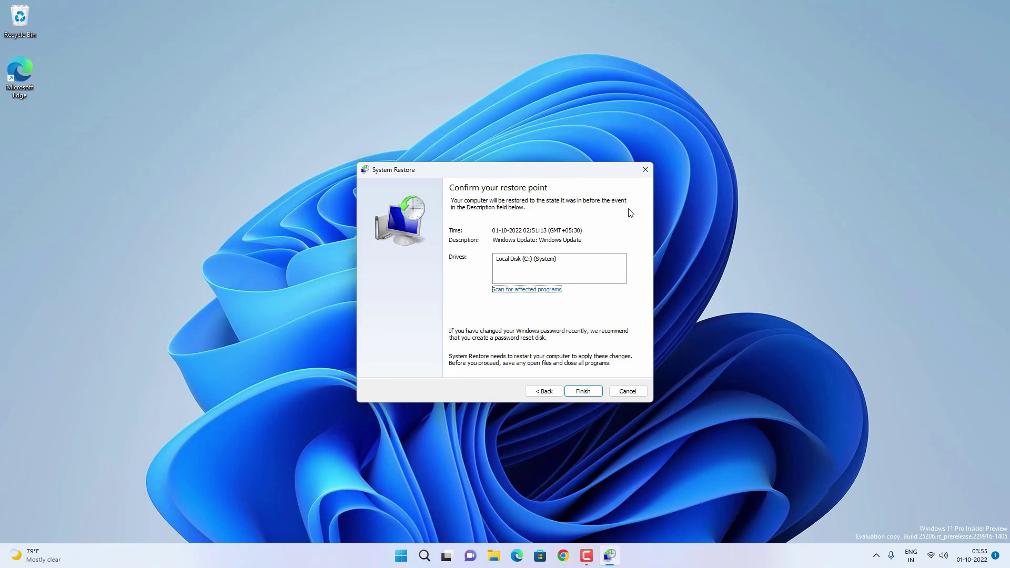
left_click(645, 170)
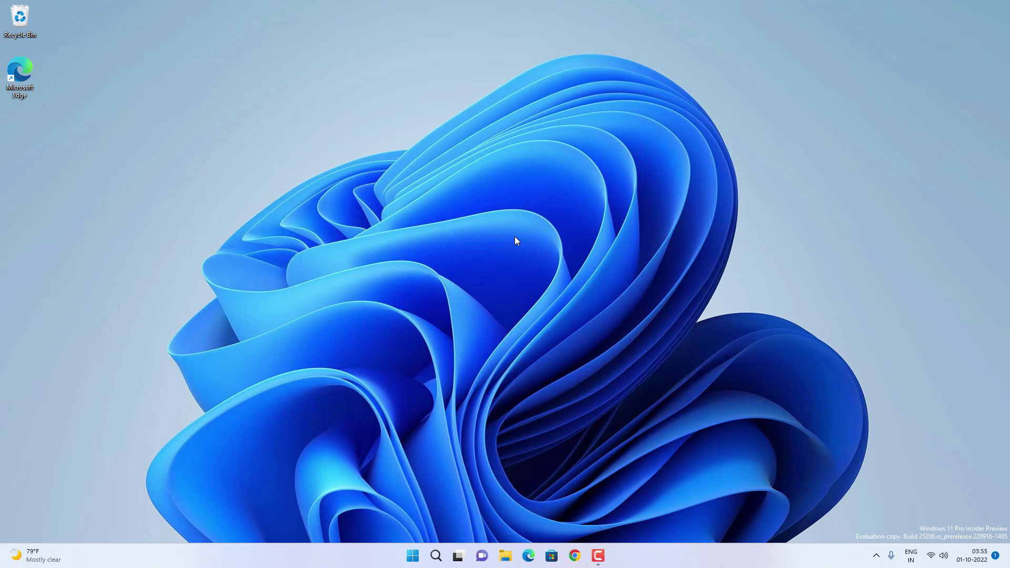